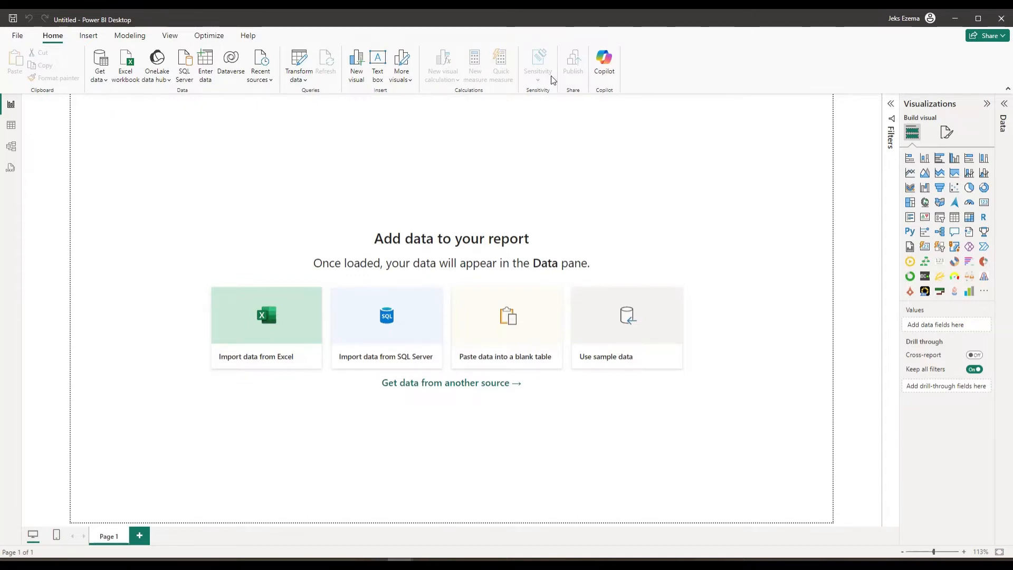
Connect to the Excel workbook messy_sales_data_large.xlsx in the Data Transformation Practice Files folder of My Drive
left_click(104, 81)
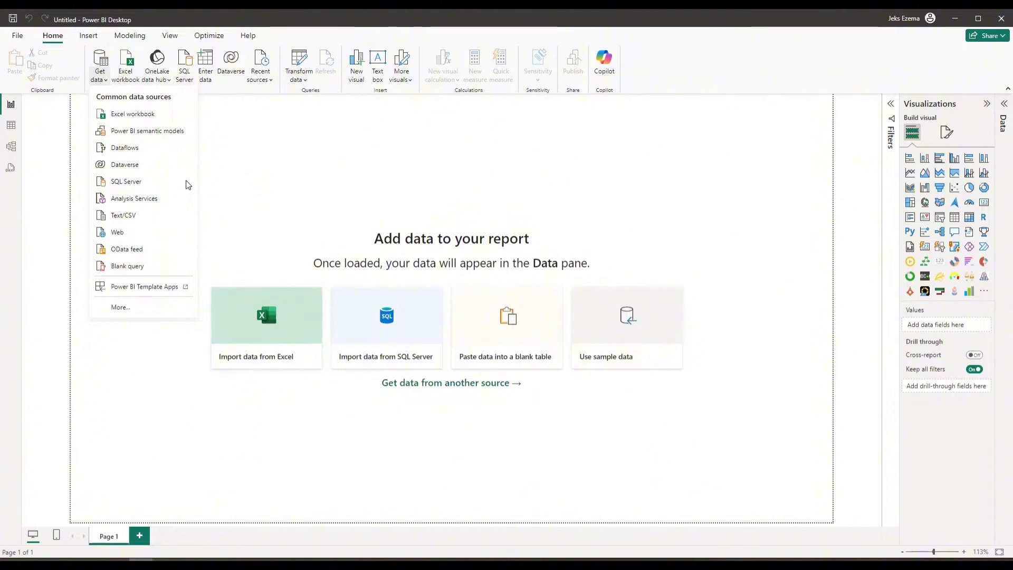
left_click(130, 117)
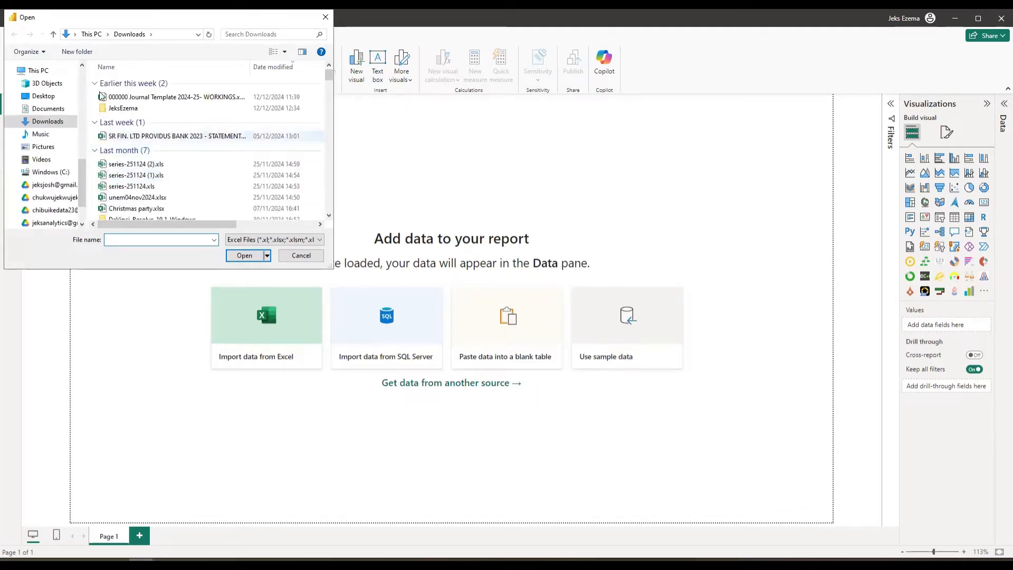
left_click(53, 223)
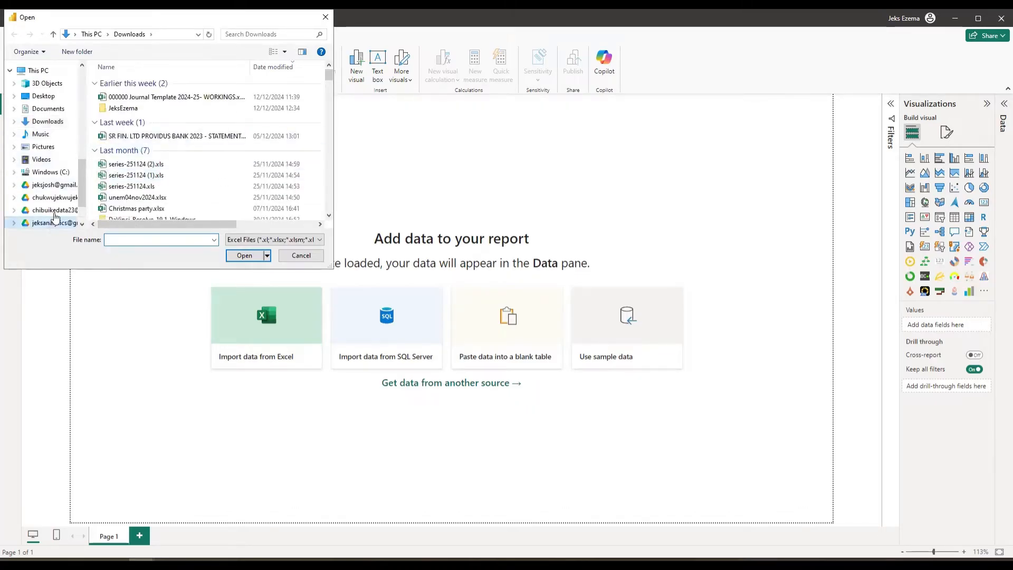
double_click(126, 83)
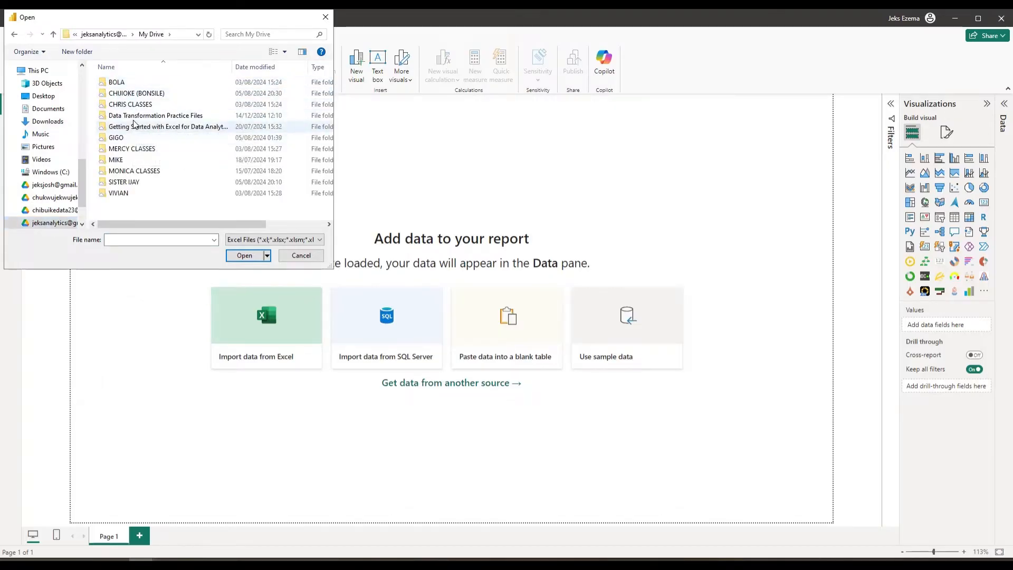
double_click(135, 116)
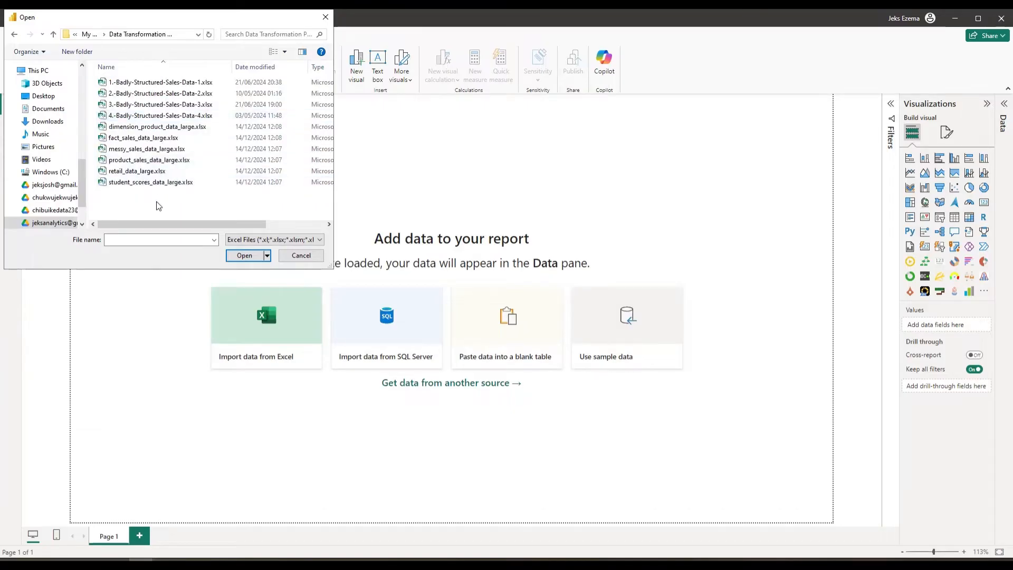
left_click(119, 152)
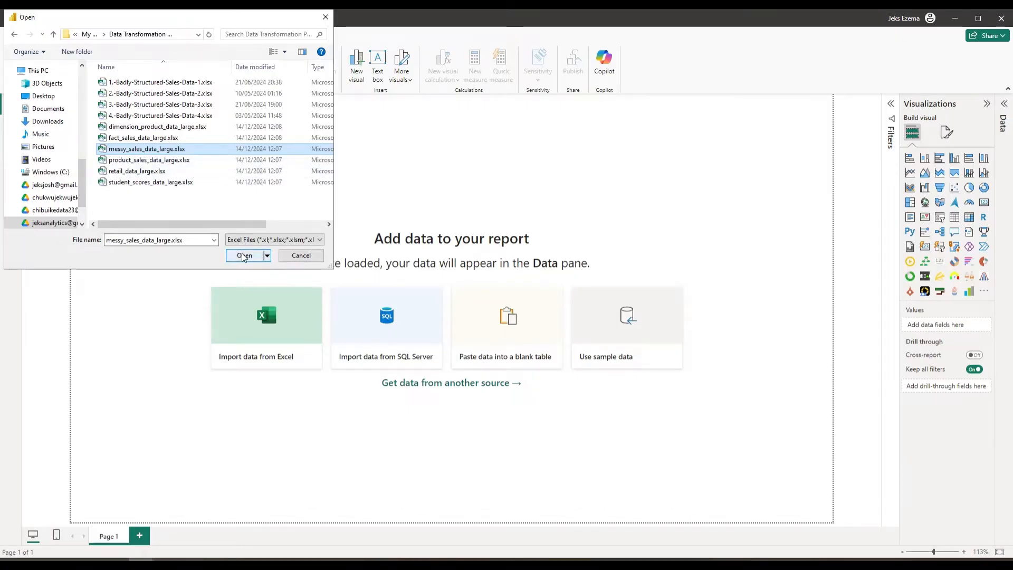
left_click(245, 255)
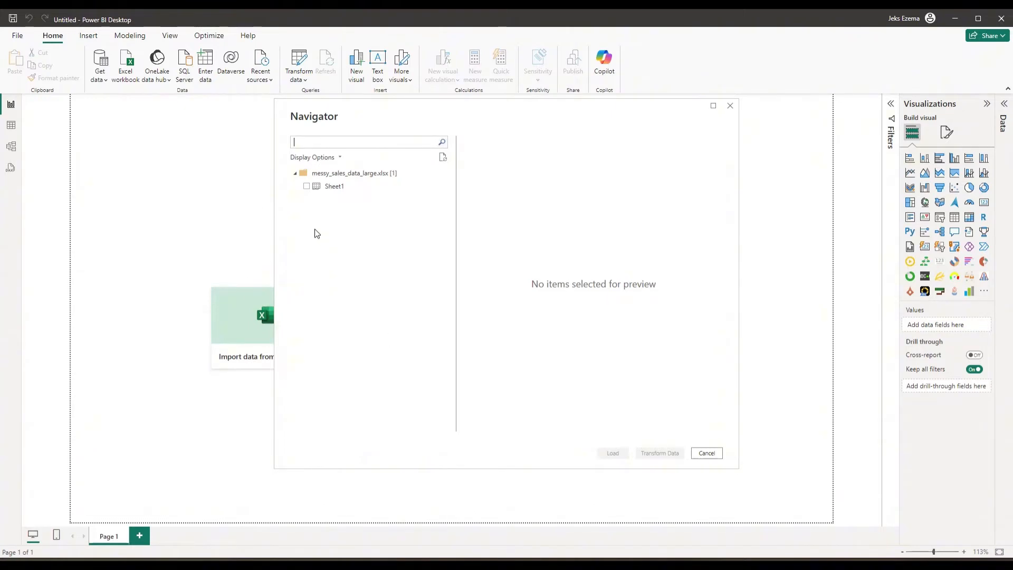
Select Sheet1 of the workbook, check its preview, and open it for transformation in the Power Query Editor
left_click(306, 186)
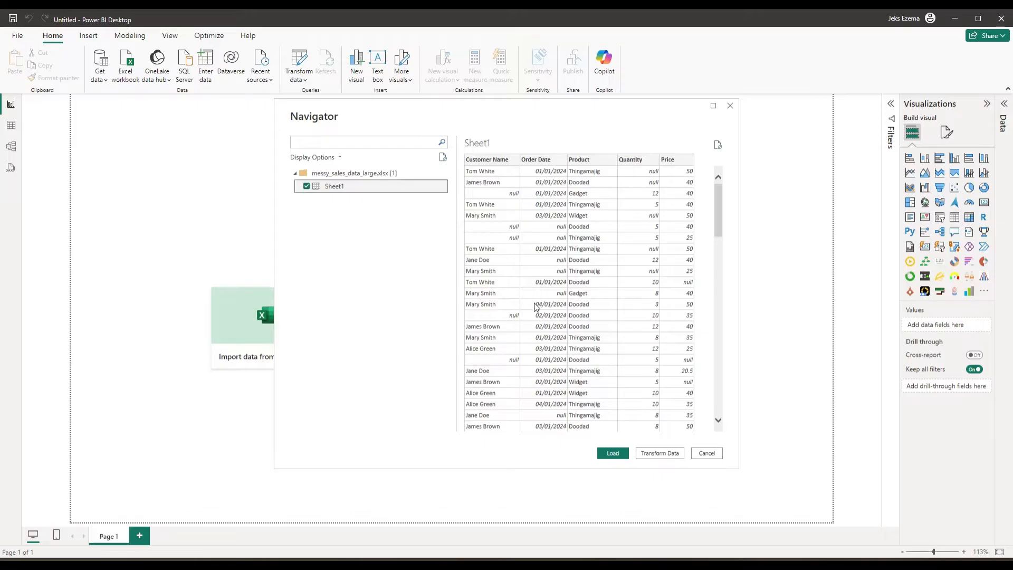
scroll(625, 277, "down", 4)
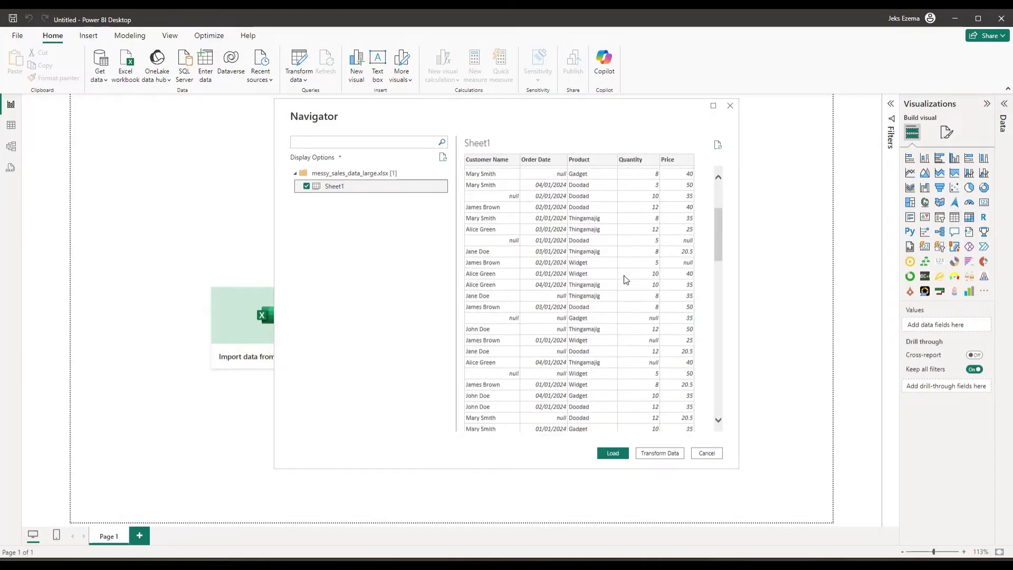
scroll(626, 280, "up", 4)
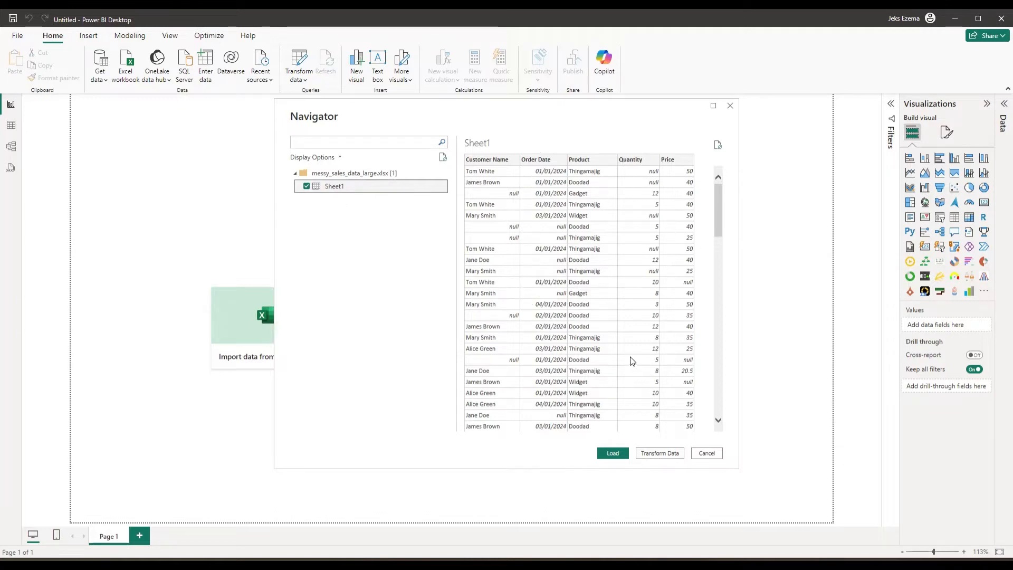
left_click(658, 453)
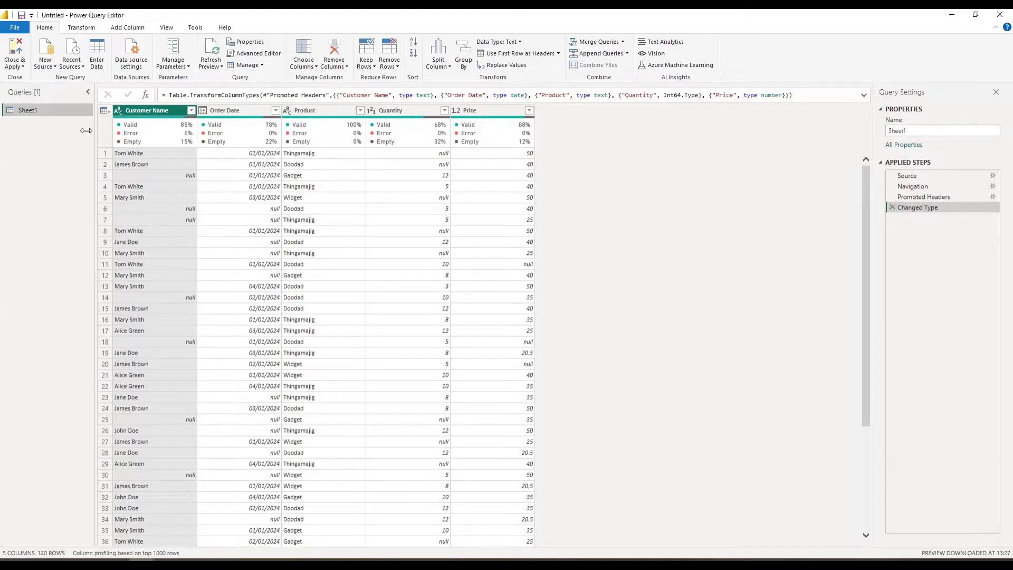
Examine the valid, error and empty statistics of the columns and the data preview display options
mouse_move(180, 116)
mouse_move(341, 130)
mouse_move(285, 121)
left_click(165, 27)
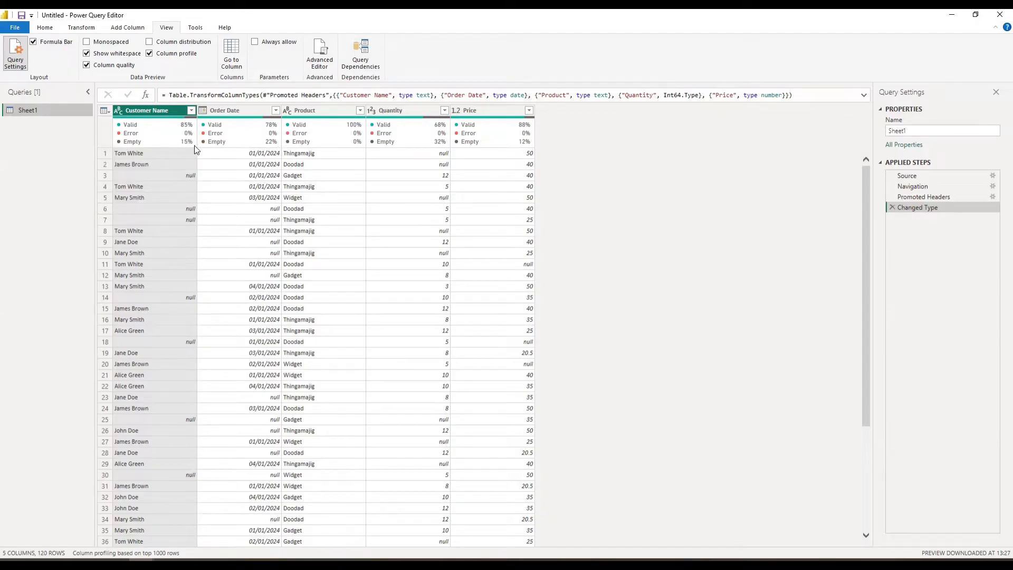
mouse_move(259, 153)
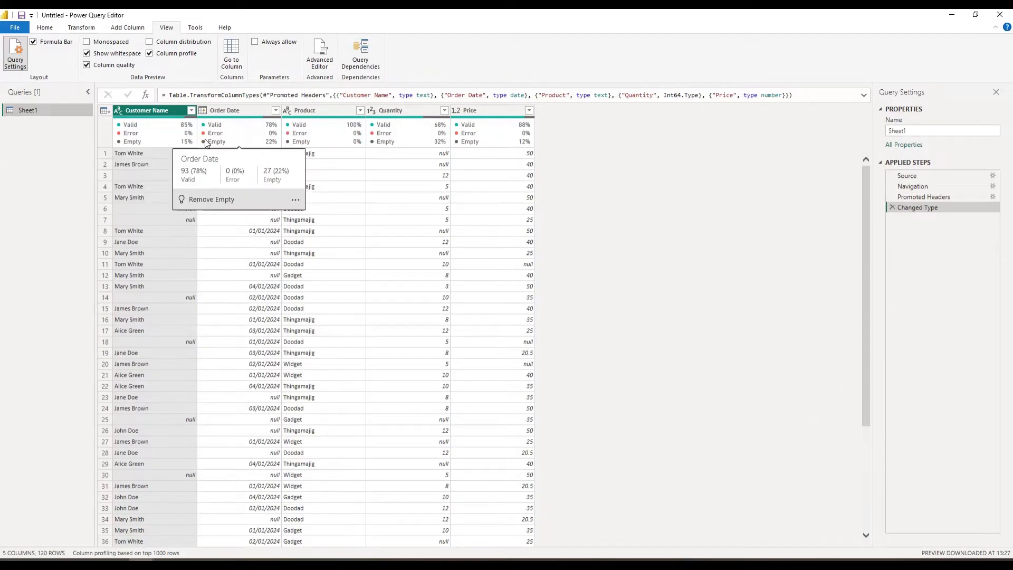
mouse_move(524, 137)
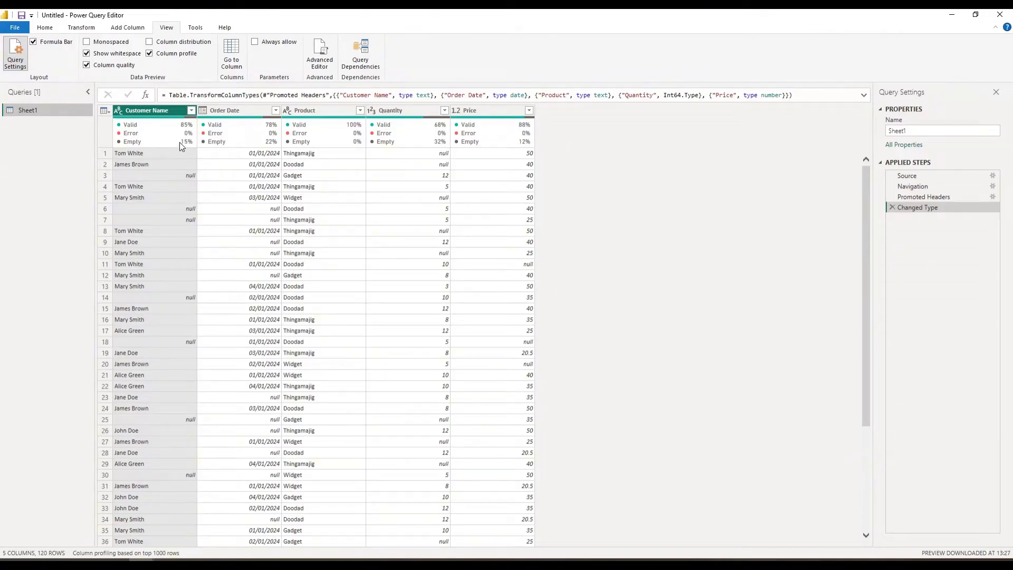
mouse_move(186, 147)
mouse_move(141, 139)
Look through the table's rows for missing values in each column
left_click(45, 27)
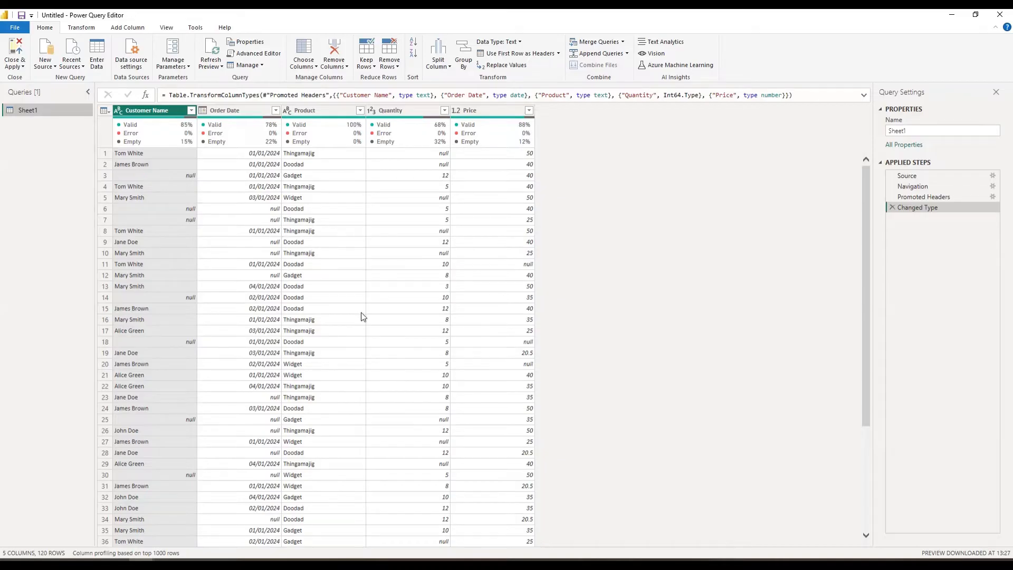
scroll(358, 311, "down", 5)
scroll(347, 293, "up", 5)
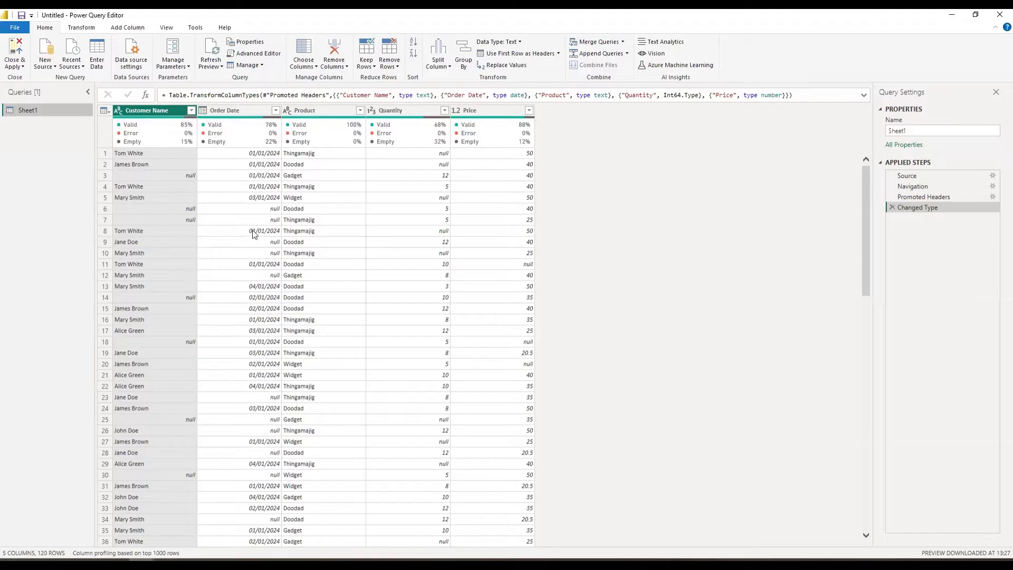
scroll(267, 272, "down", 7)
scroll(267, 270, "down", 9)
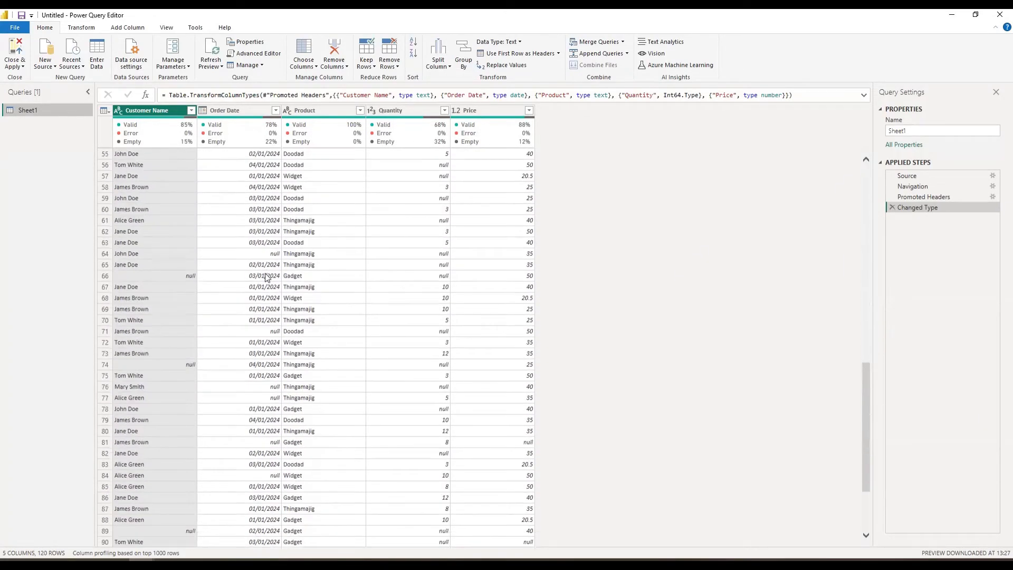
scroll(268, 277, "up", 16)
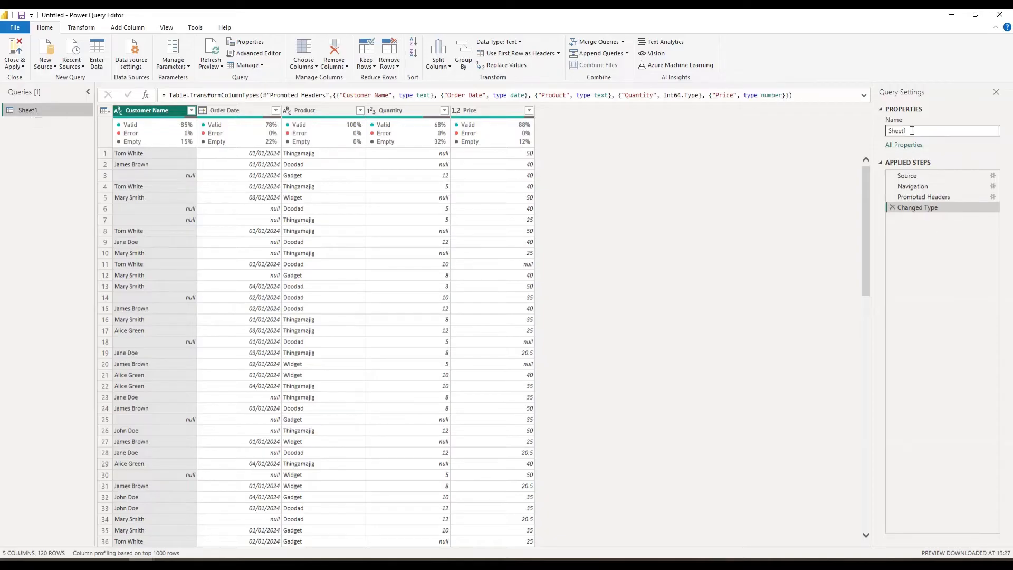
Rename the Sheet1 query to Sales and extend that name to Sales Data
left_click_drag(910, 131, 880, 133)
type("Sales")
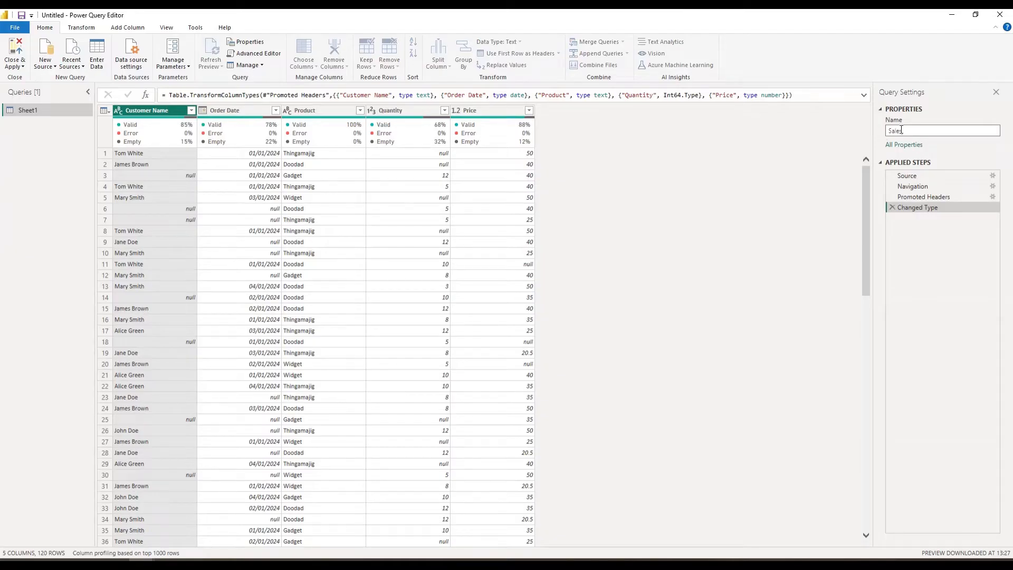
key("Return")
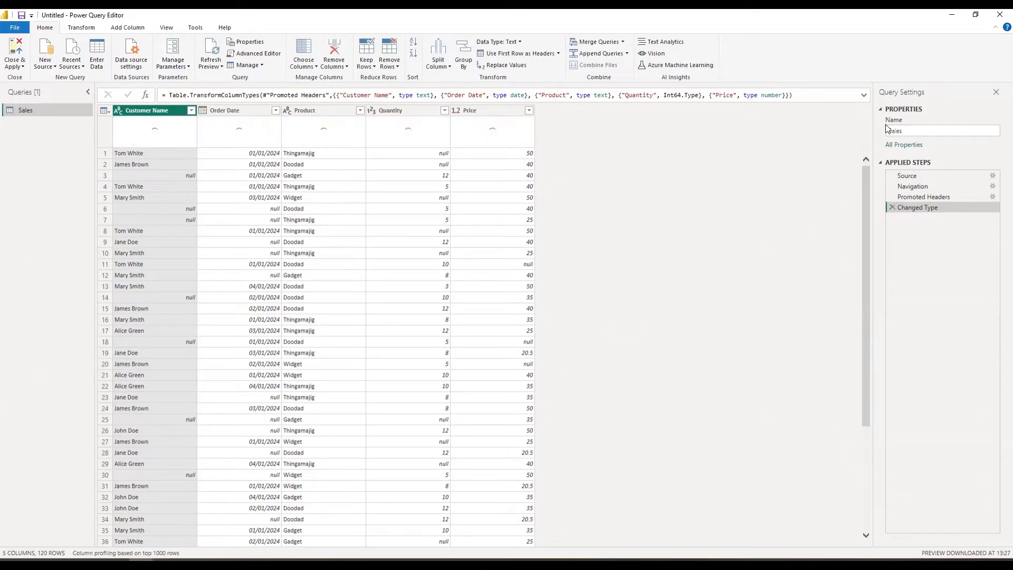
right_click(59, 109)
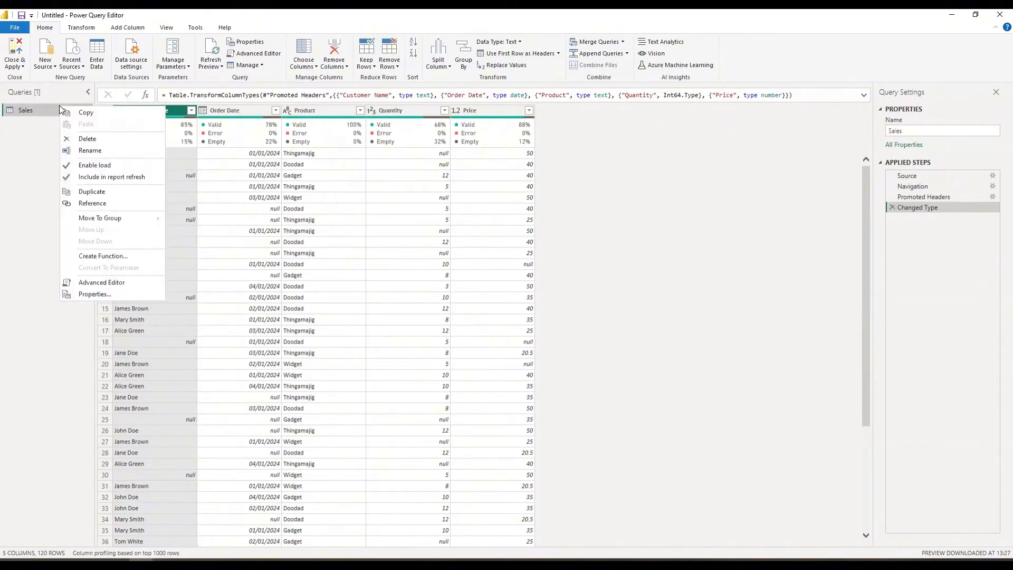
left_click(90, 151)
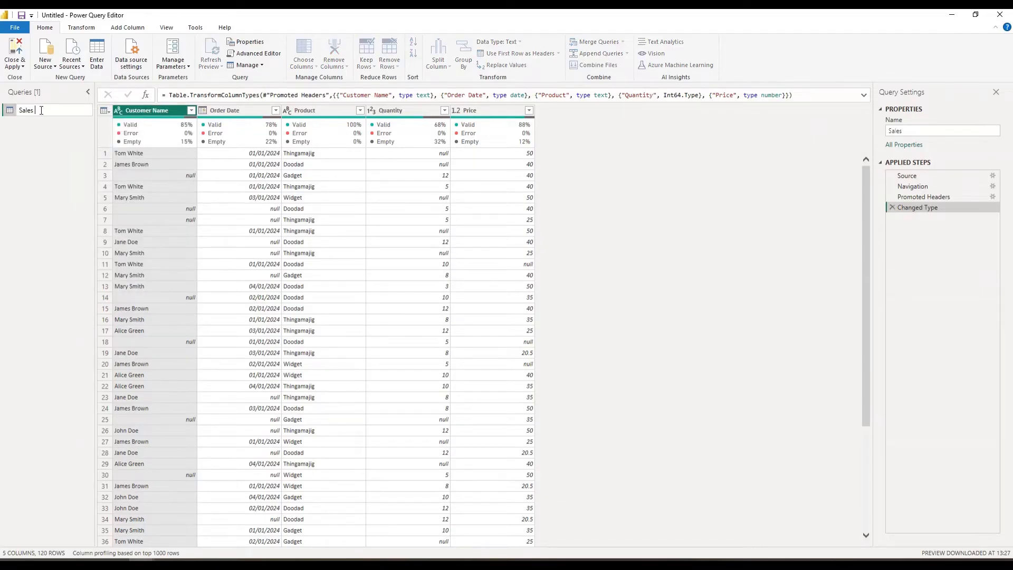
type("Data")
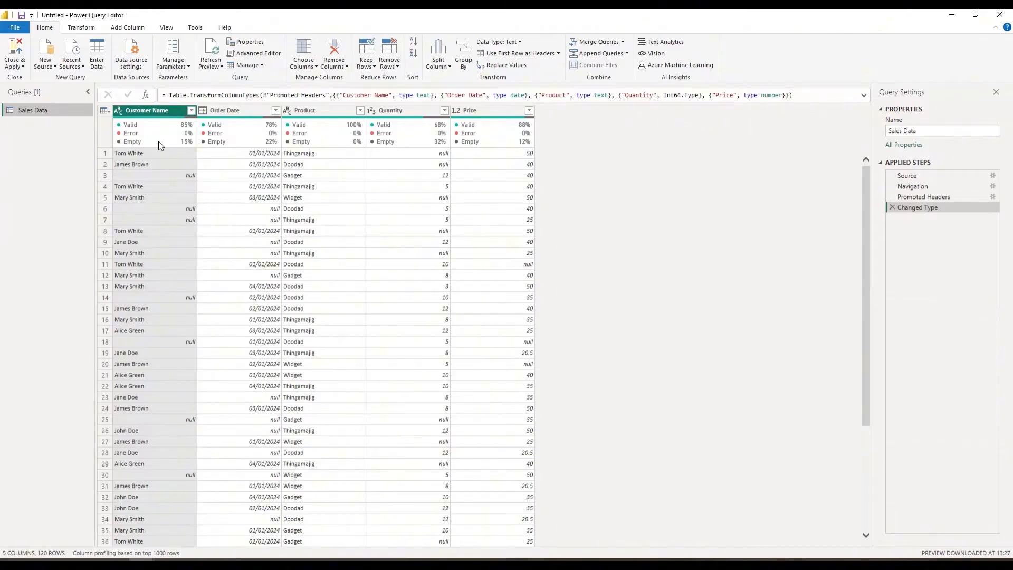
View the data types available for the Customer Name column without changing its type
mouse_move(160, 145)
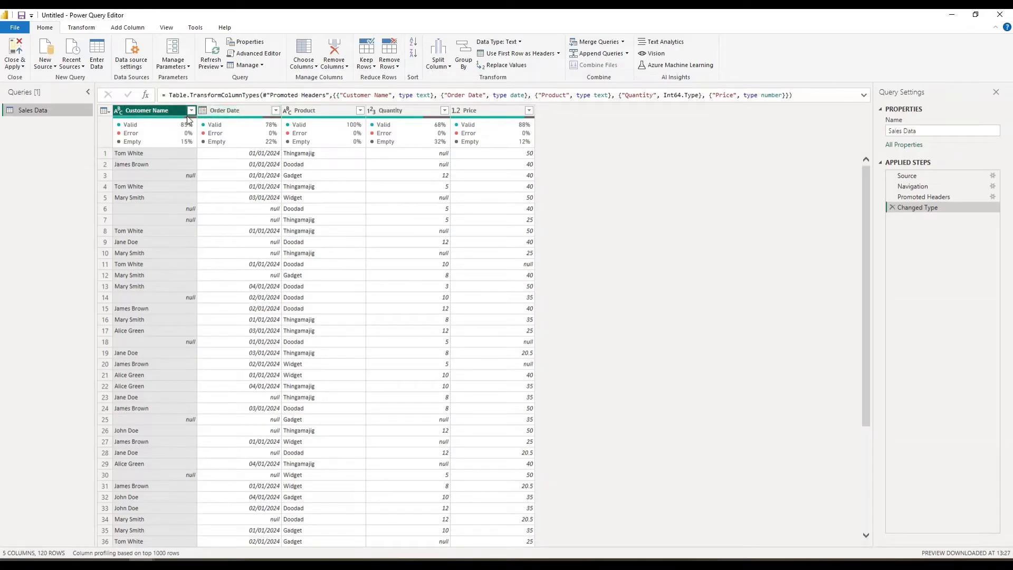
left_click(118, 111)
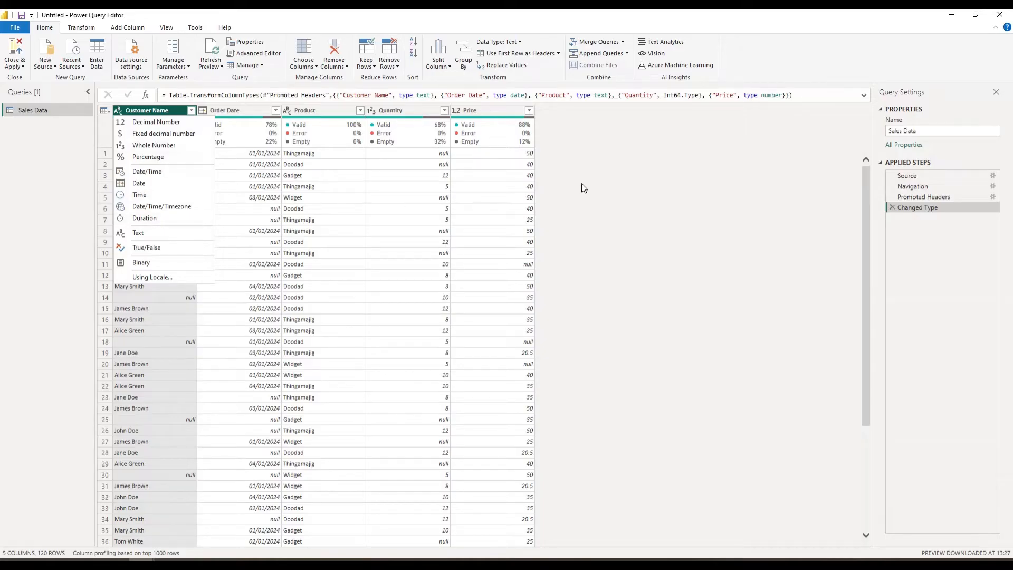
left_click(594, 191)
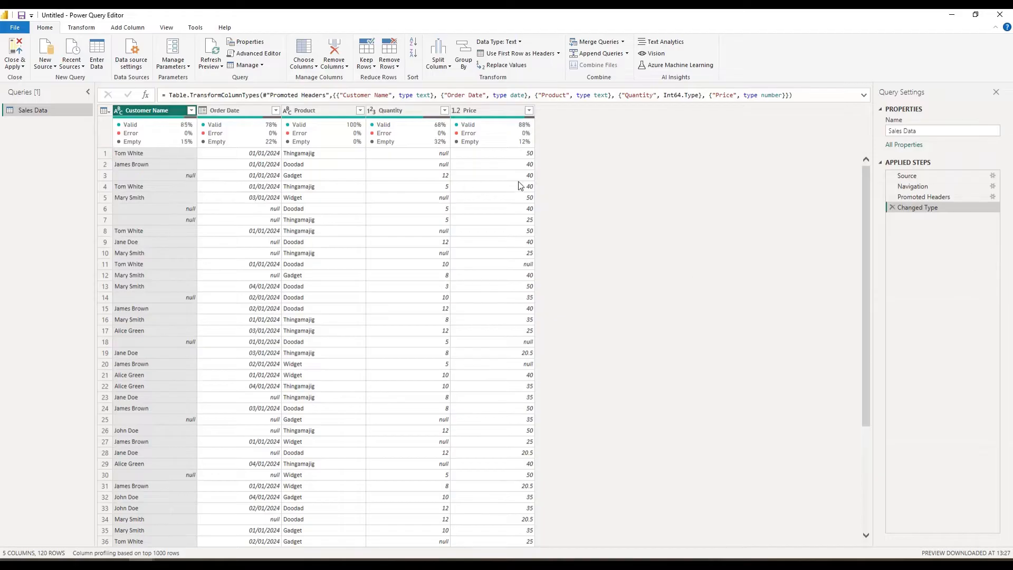
Review the Source, Navigation and Promoted Headers applied steps of the Sales Data query in order
left_click(912, 177)
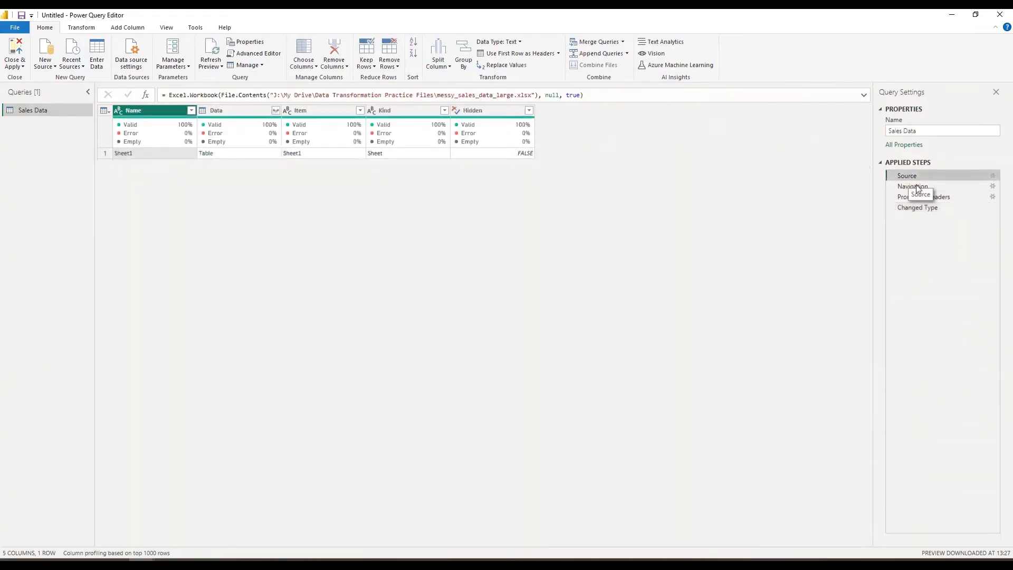
left_click(917, 186)
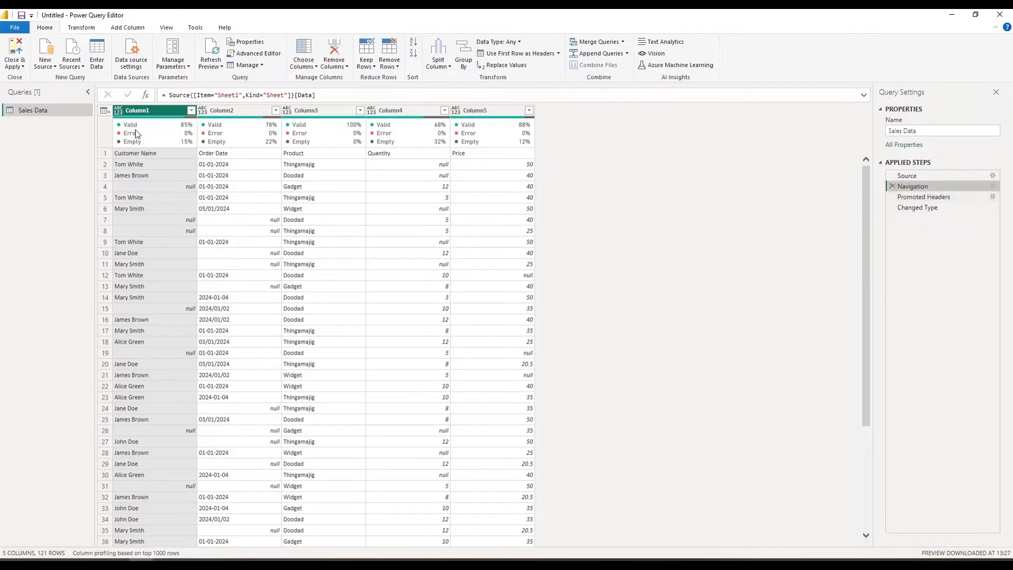
mouse_move(132, 155)
left_click(916, 198)
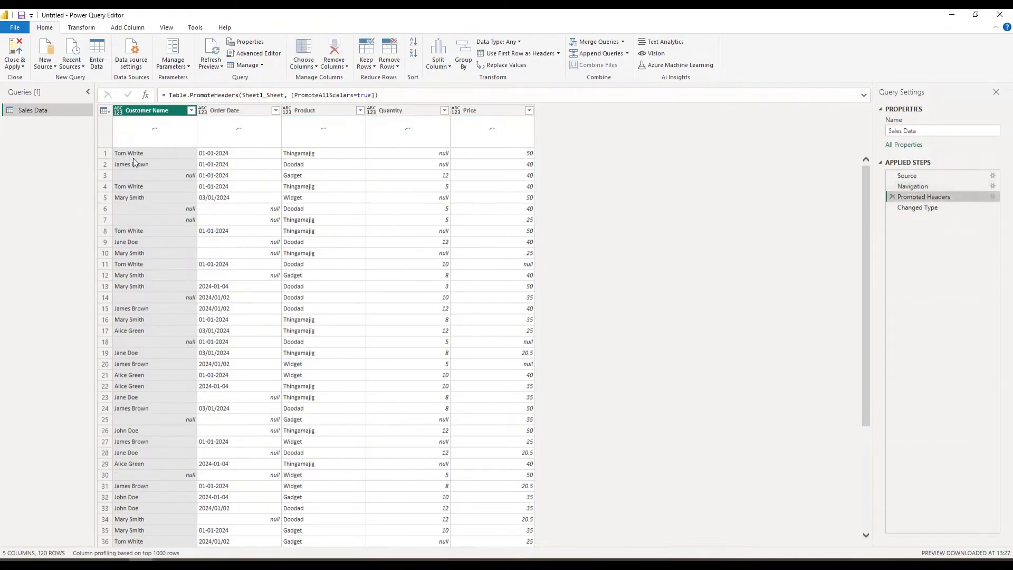
Locate the Use First Row as Headers command and compare the Navigation step with the Promoted Headers step
left_click(81, 28)
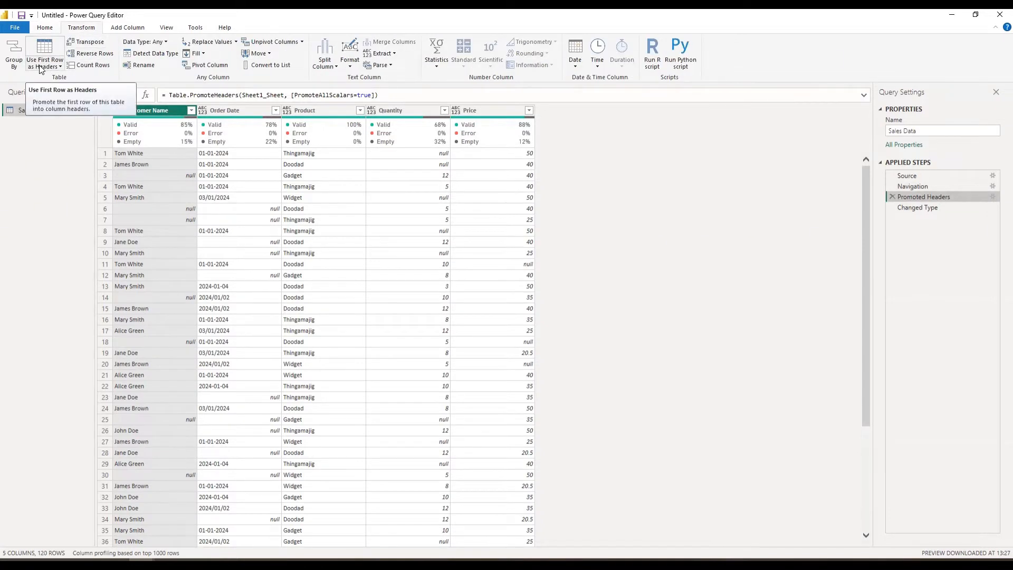
left_click(913, 187)
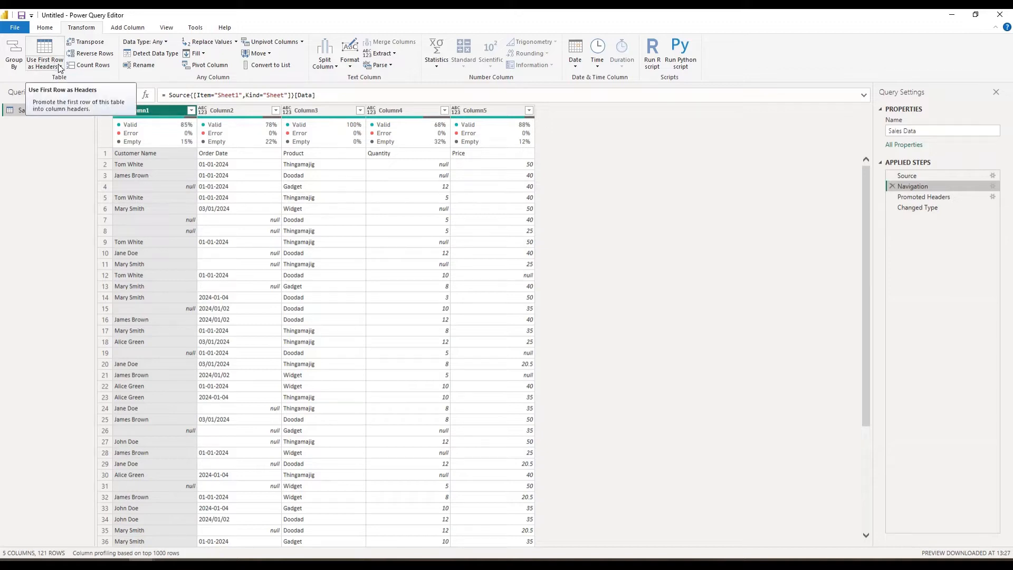
left_click(48, 27)
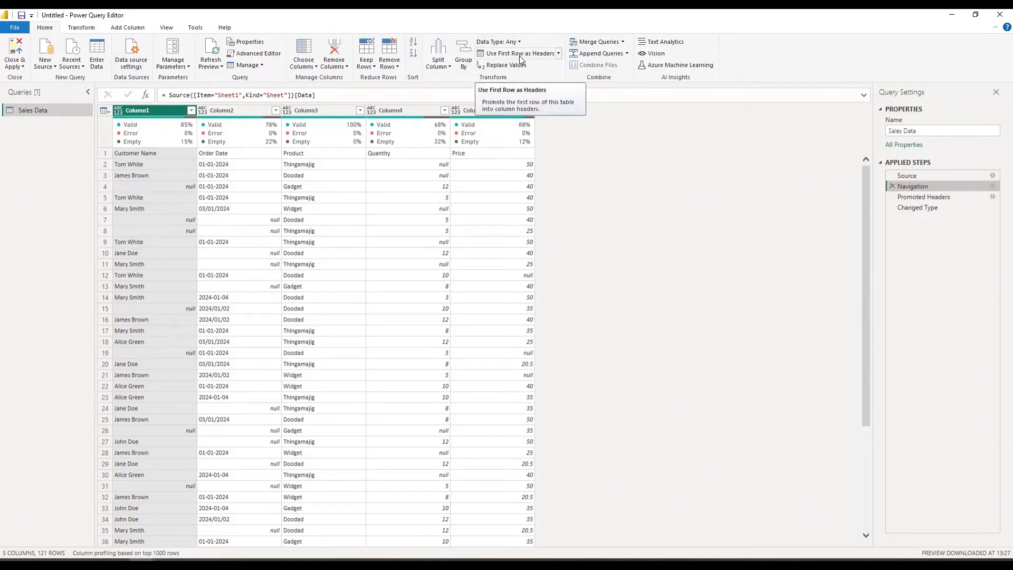
left_click(920, 196)
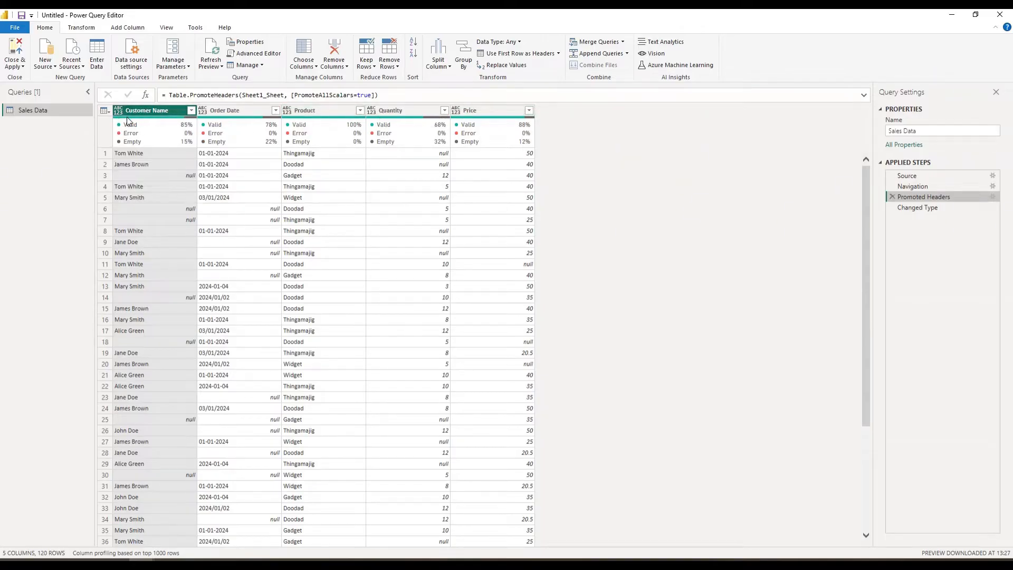
Check the Customer Name column's data type choices at the Promoted Headers step, leaving the type as it is
mouse_move(135, 121)
left_click(119, 110)
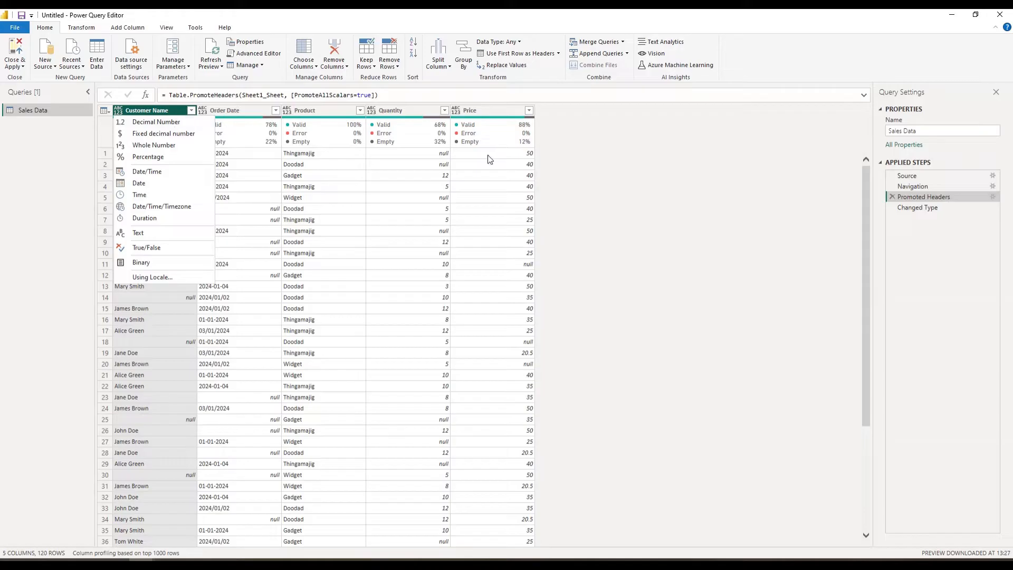
left_click(685, 183)
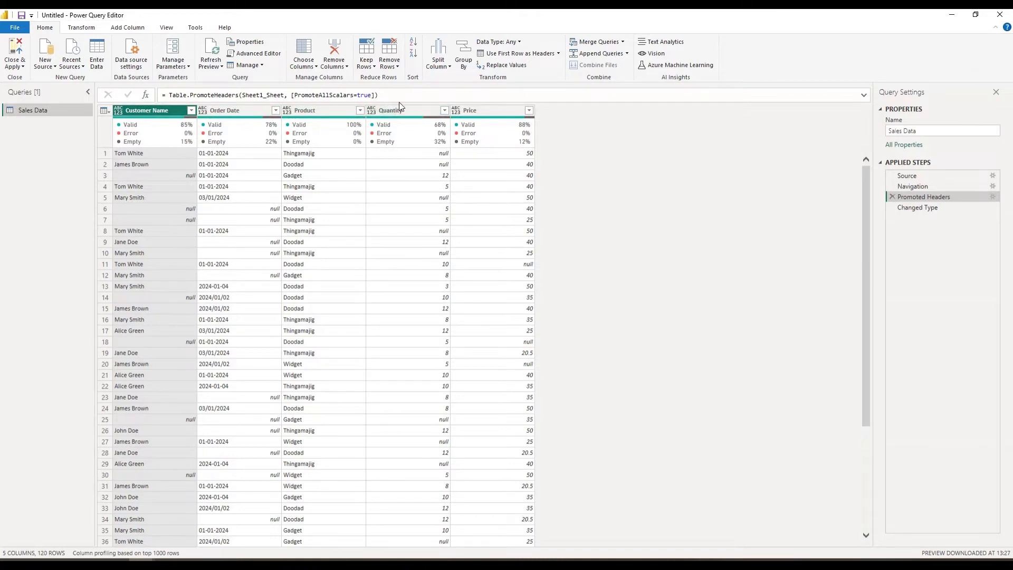
At the Changed Type step, set the Price column's data type to Fixed decimal number, replacing the current type conversion
left_click(373, 112)
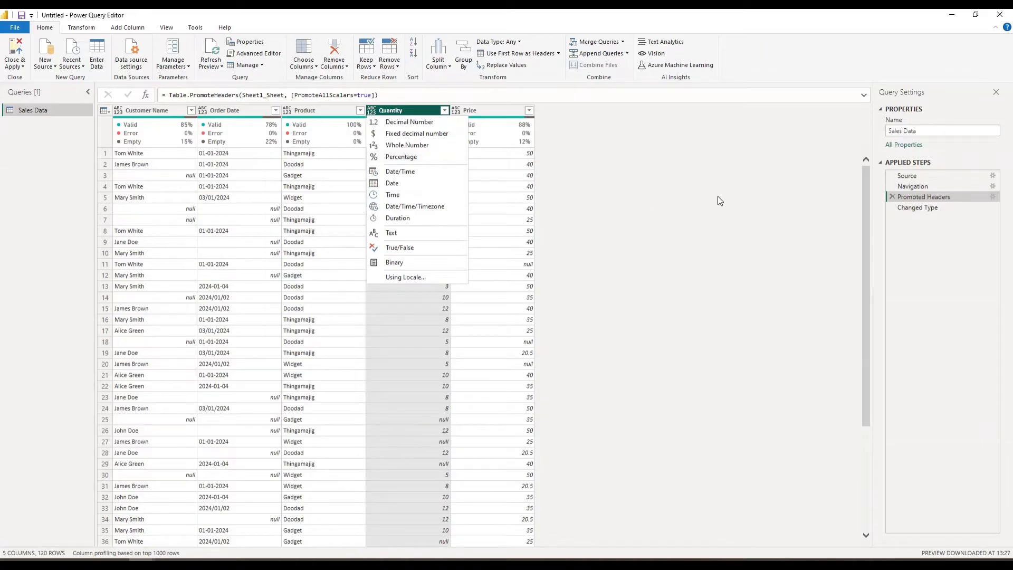
left_click(925, 207)
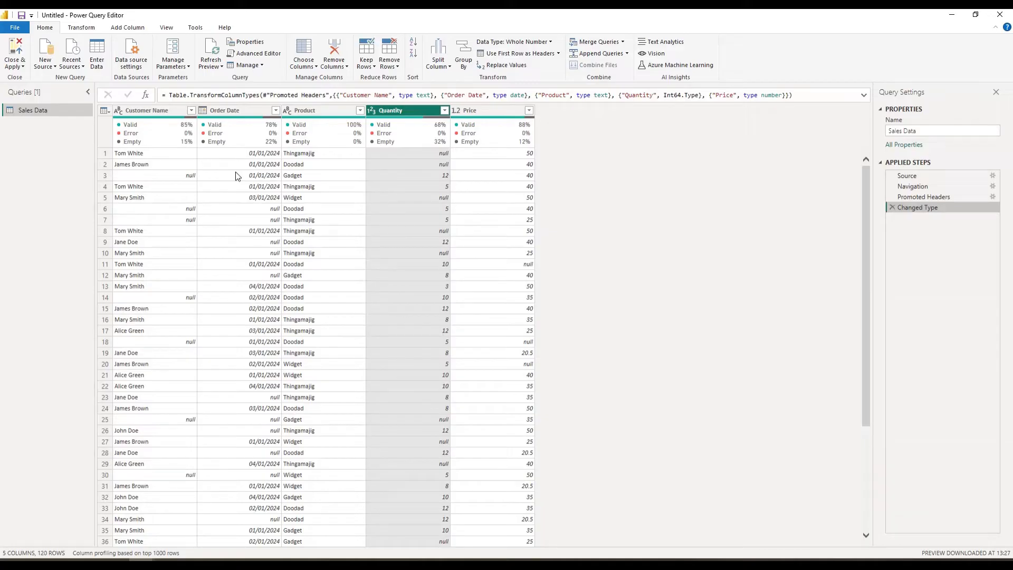
left_click(457, 111)
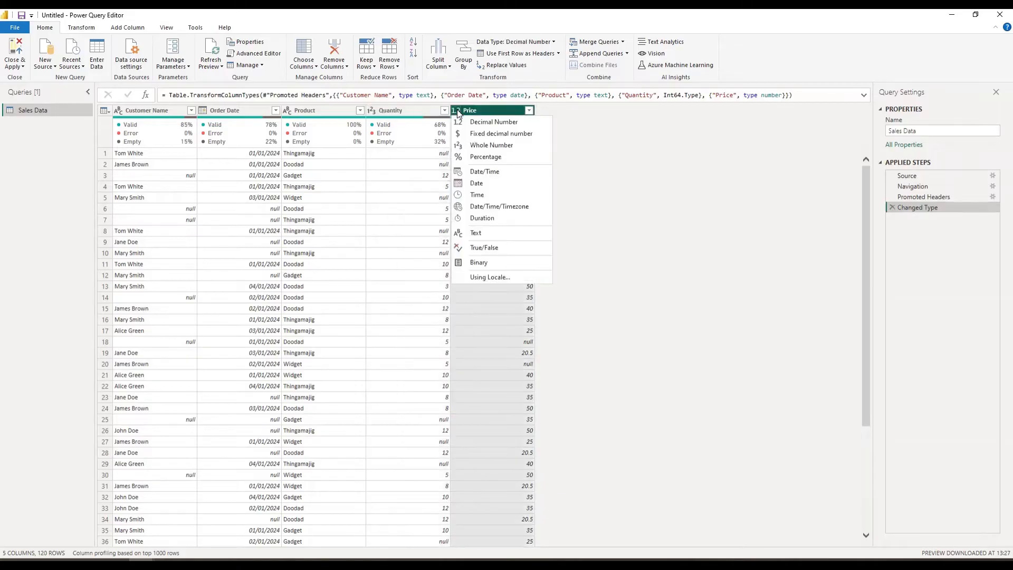
left_click(480, 137)
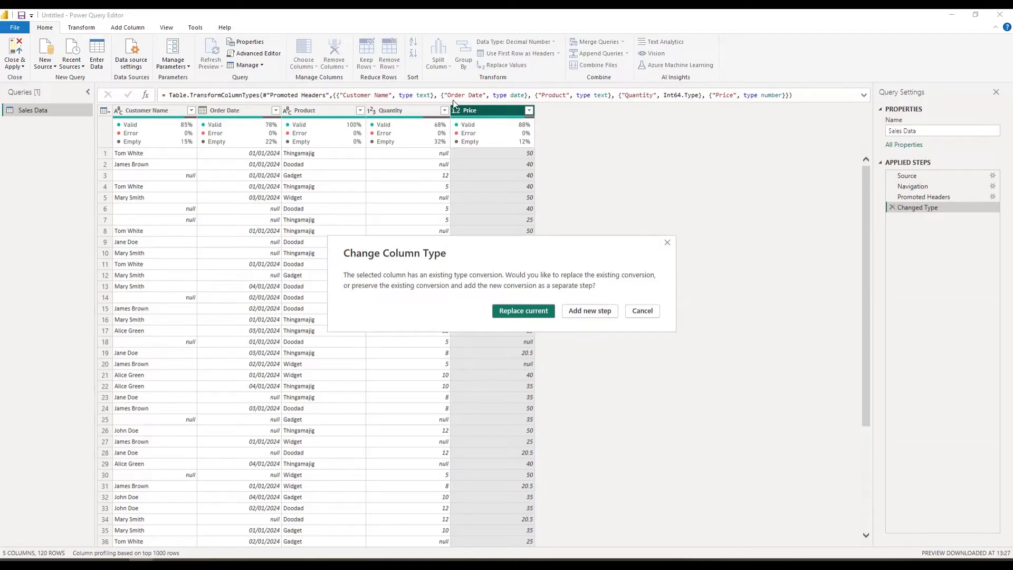
left_click(515, 310)
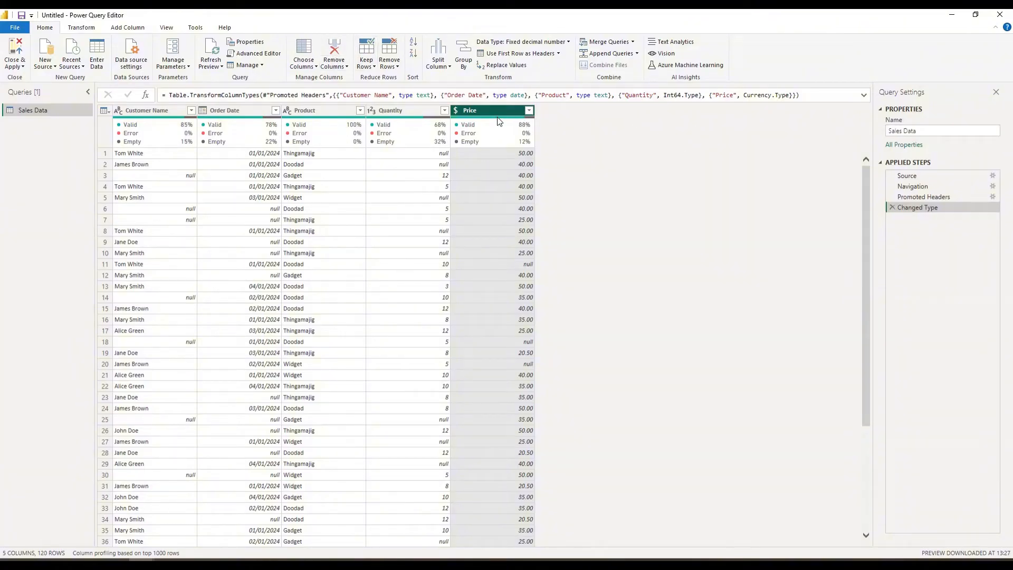
Remove the Quantity column and restore it by deleting the Removed Columns applied step
mouse_move(500, 122)
left_click(395, 110)
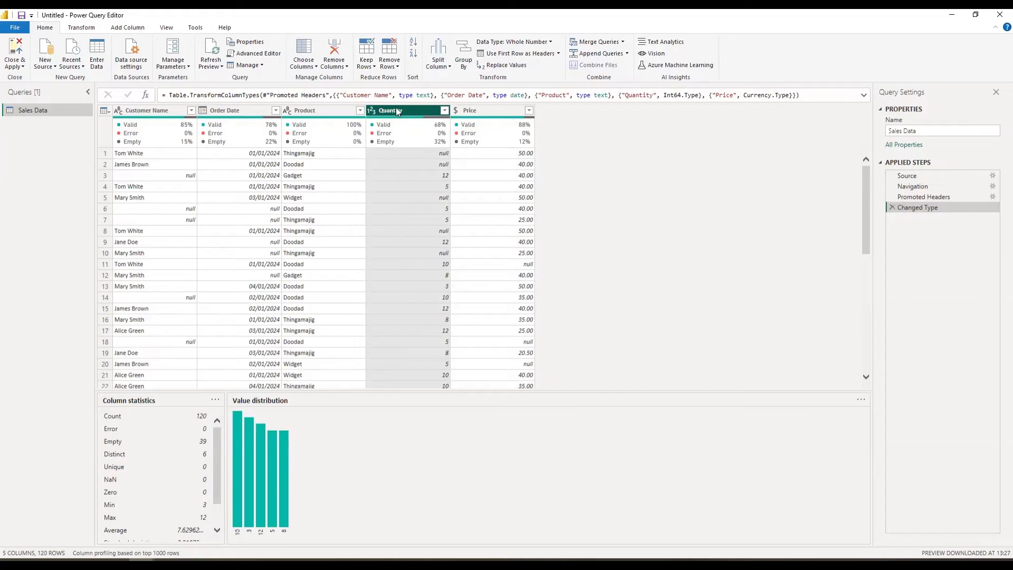
left_click(394, 51)
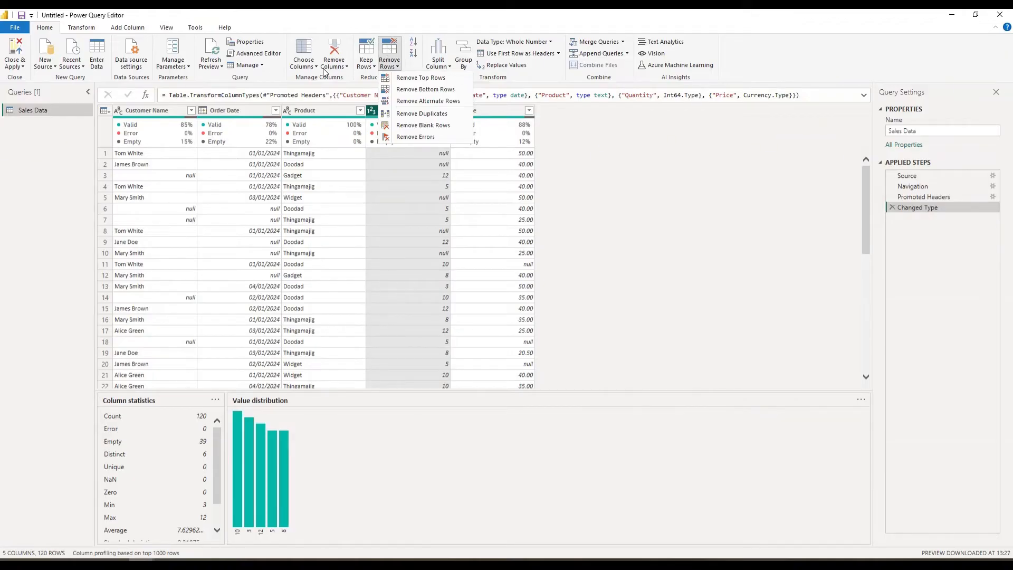
left_click(334, 40)
left_click(334, 40)
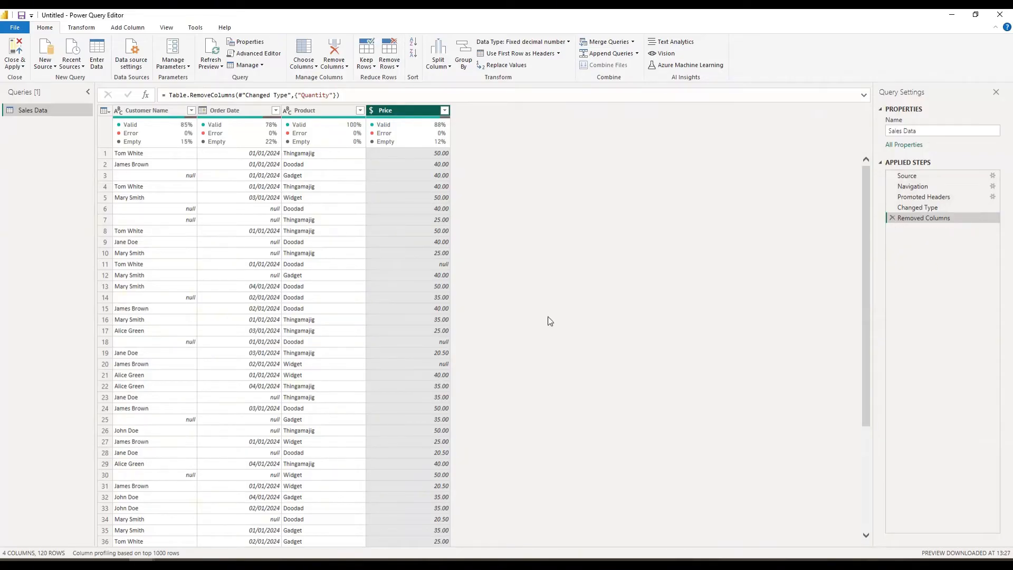
left_click(892, 218)
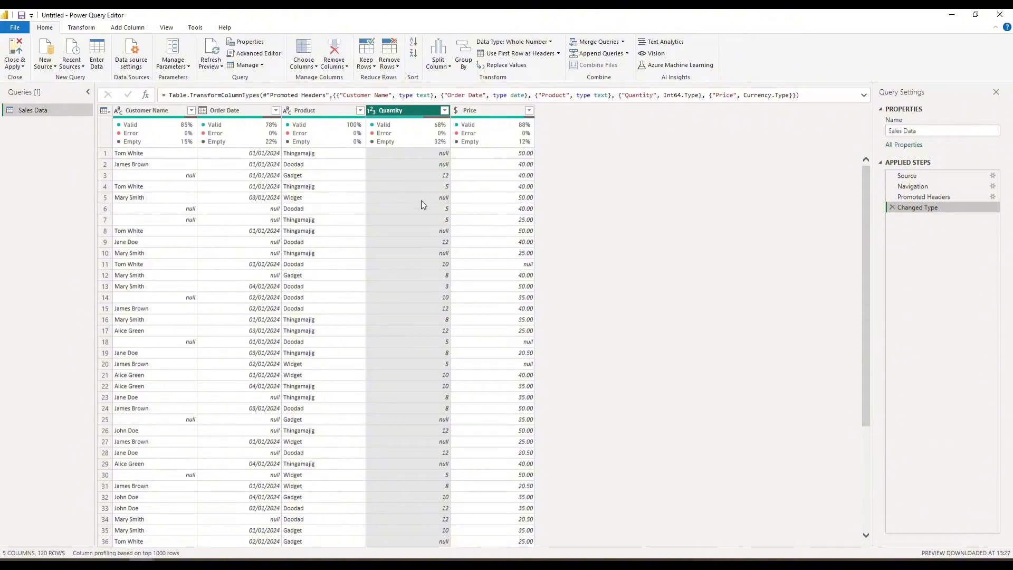
View the Customer Name column's filter list without changing it, and look through the rows for missing values
left_click(191, 110)
left_click(680, 237)
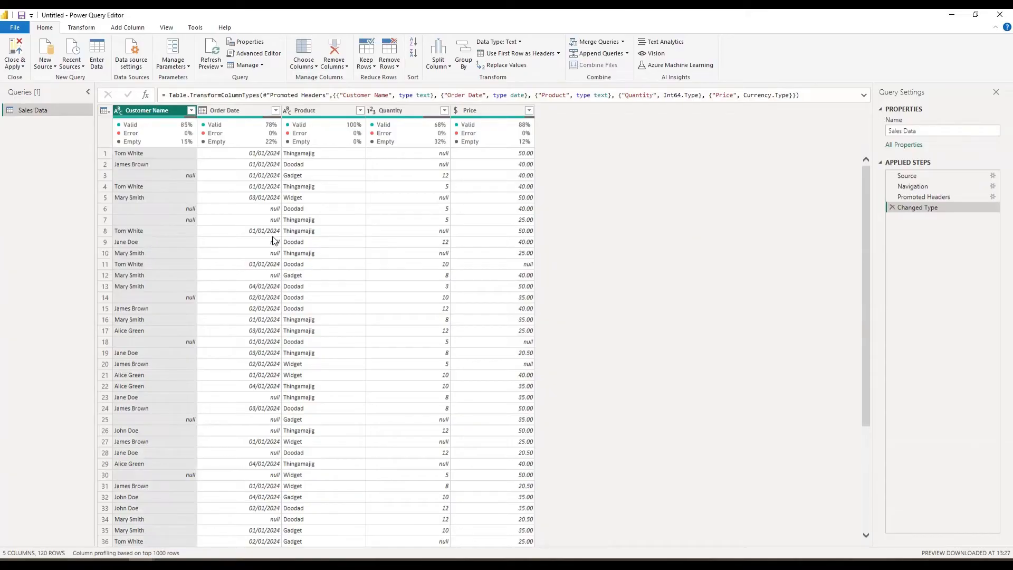
scroll(264, 304, "down", 4)
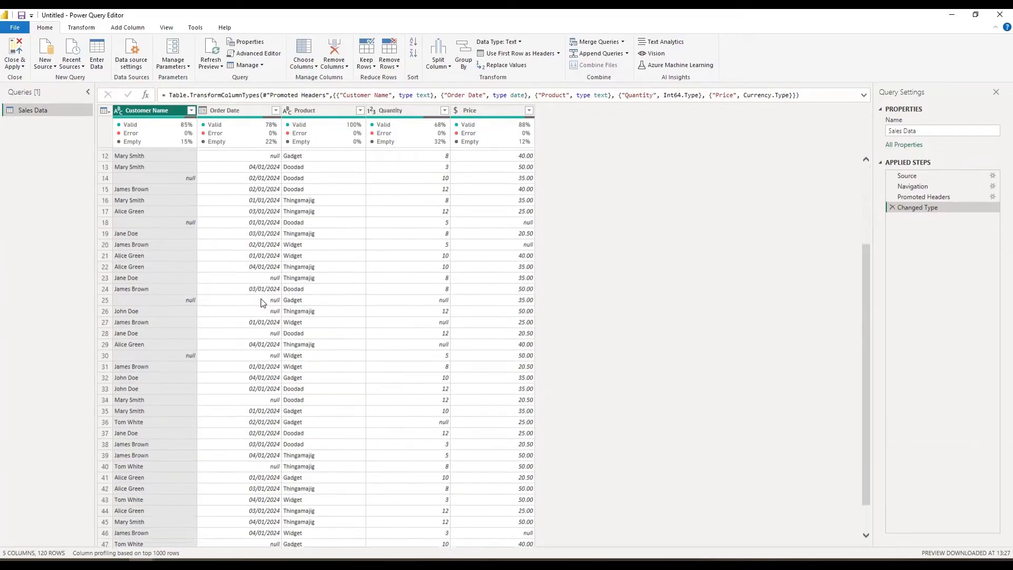
scroll(264, 304, "up", 5)
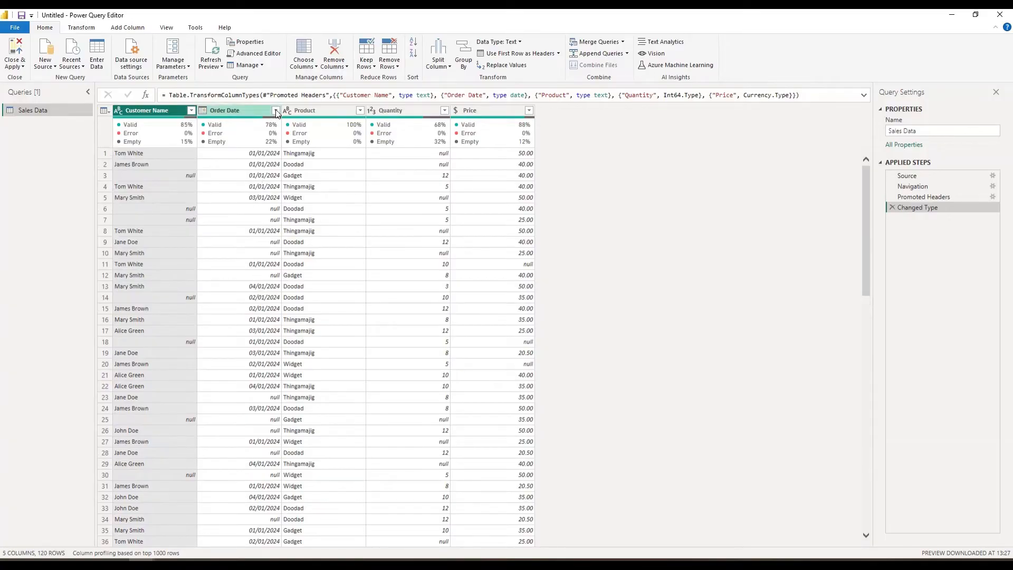
Filter the Order Date column to only its null rows for inspection, and delete the Filtered Rows step
left_click(275, 110)
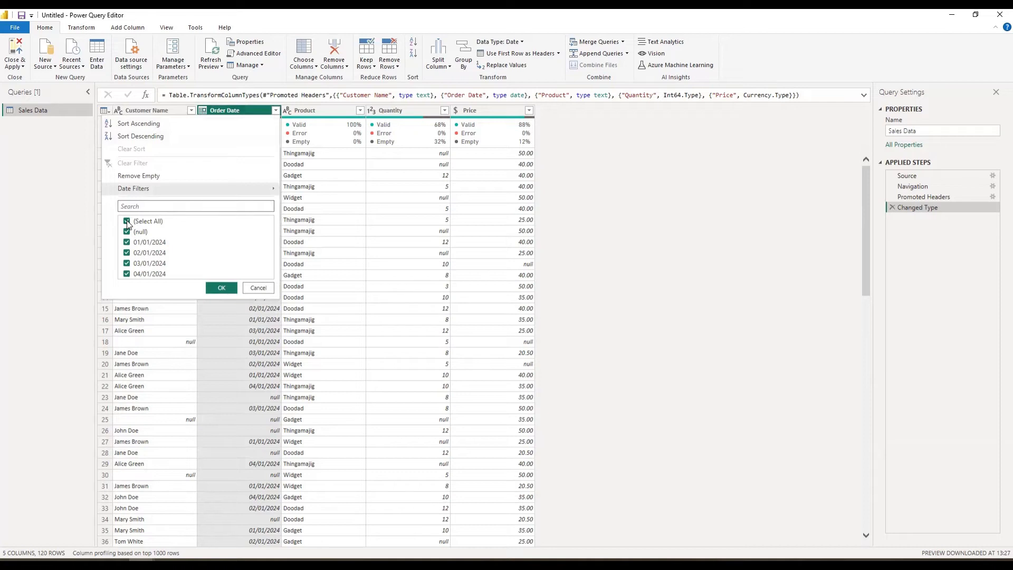
left_click(127, 222)
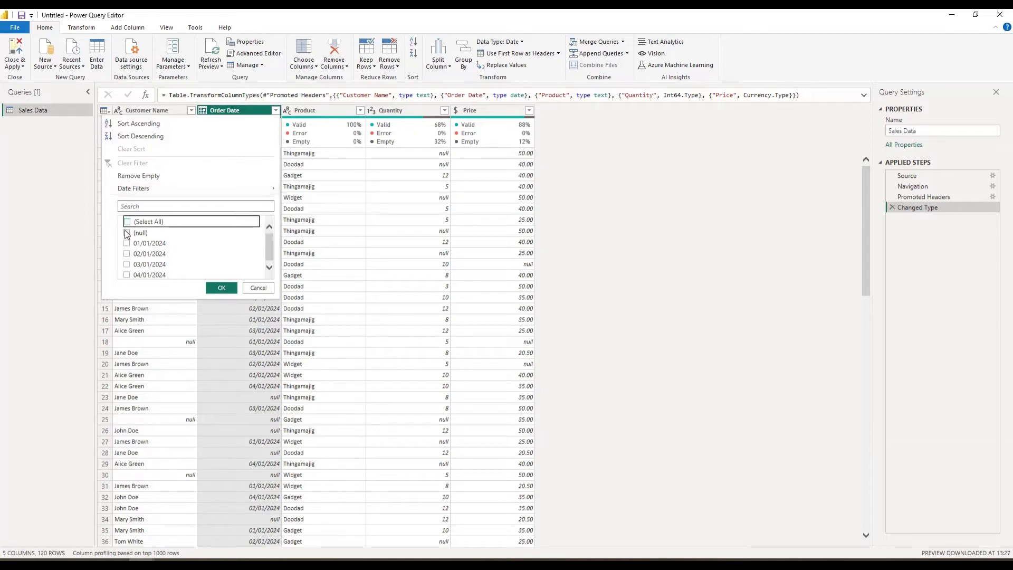
left_click(128, 233)
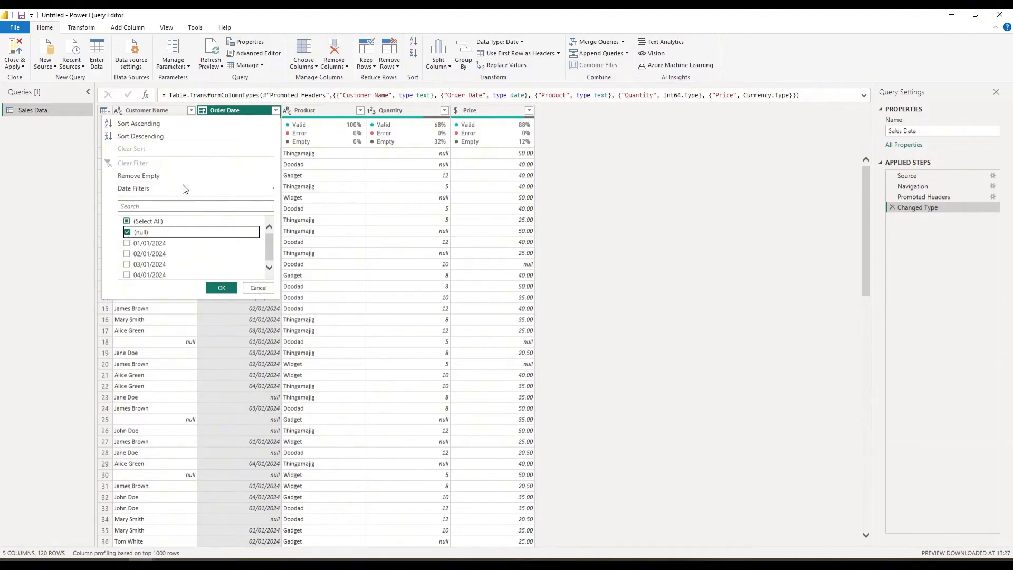
left_click(214, 284)
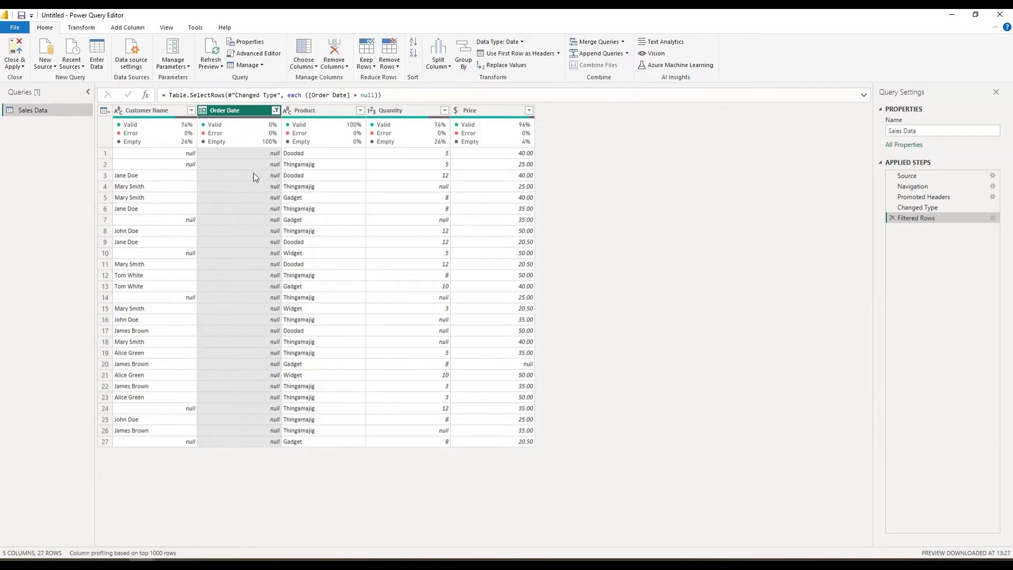
left_click(275, 111)
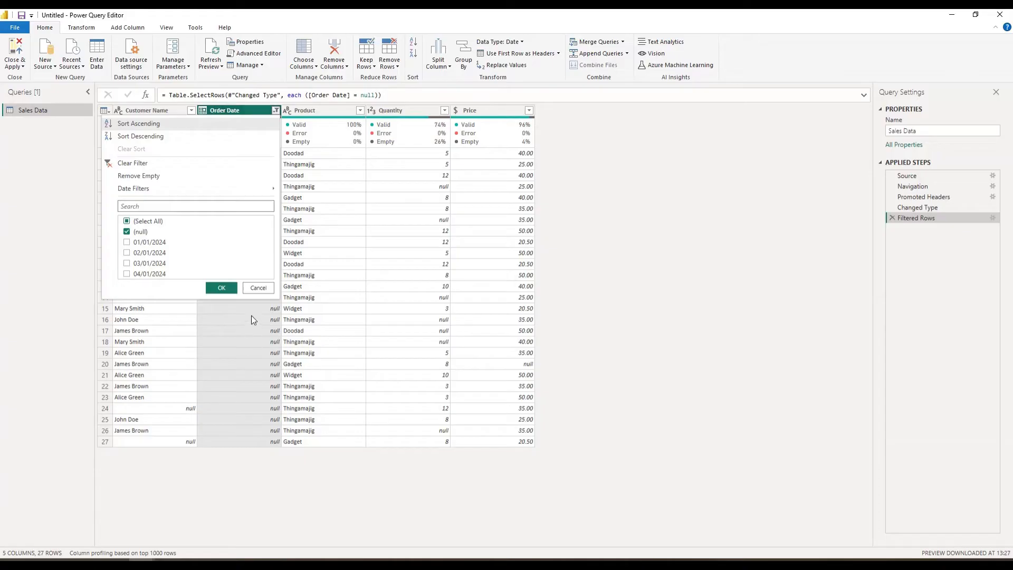
left_click(258, 288)
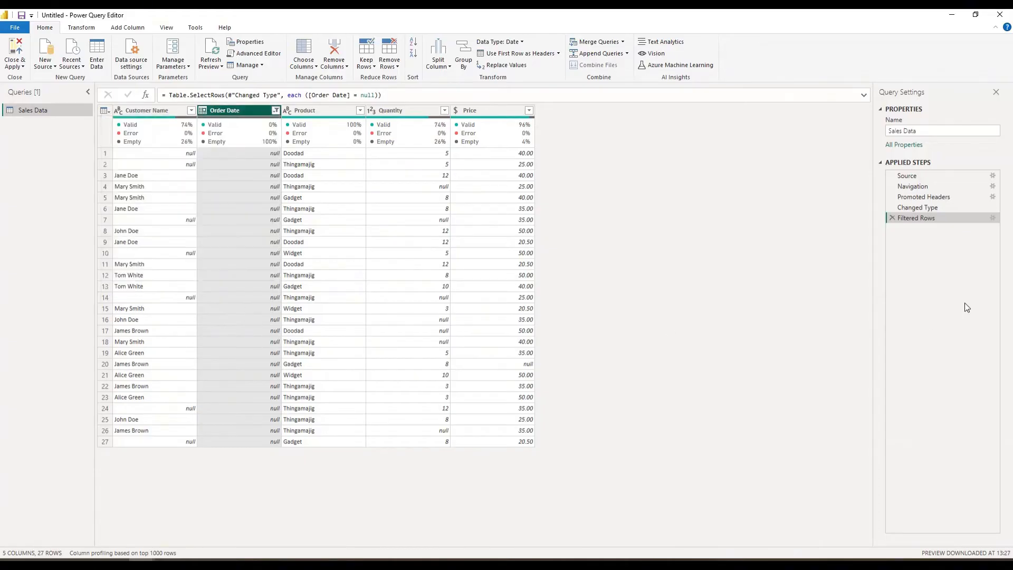
left_click(892, 217)
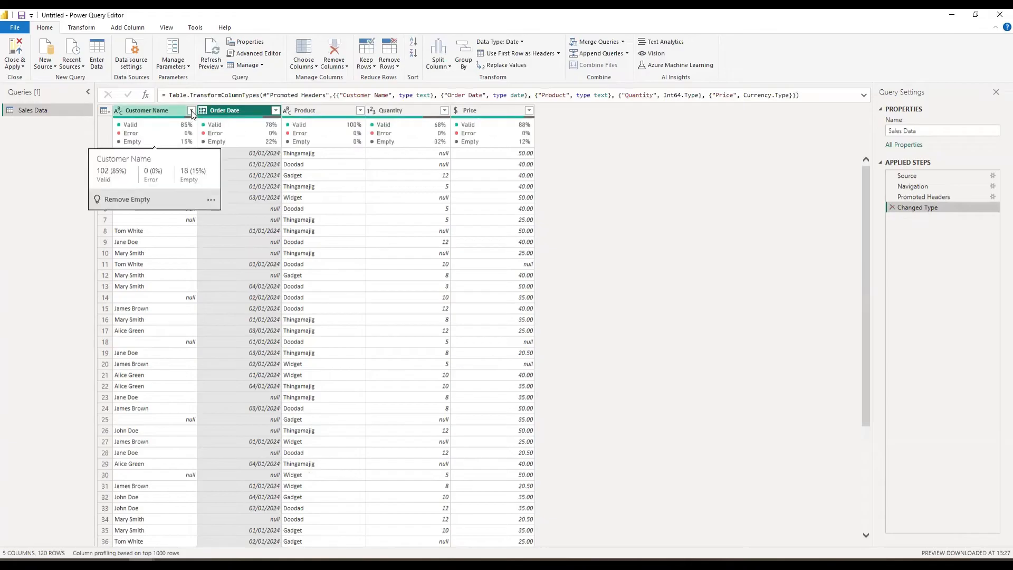
Filter the Customer Name column to only its null rows for inspection, and delete the Filtered Rows step
left_click(191, 110)
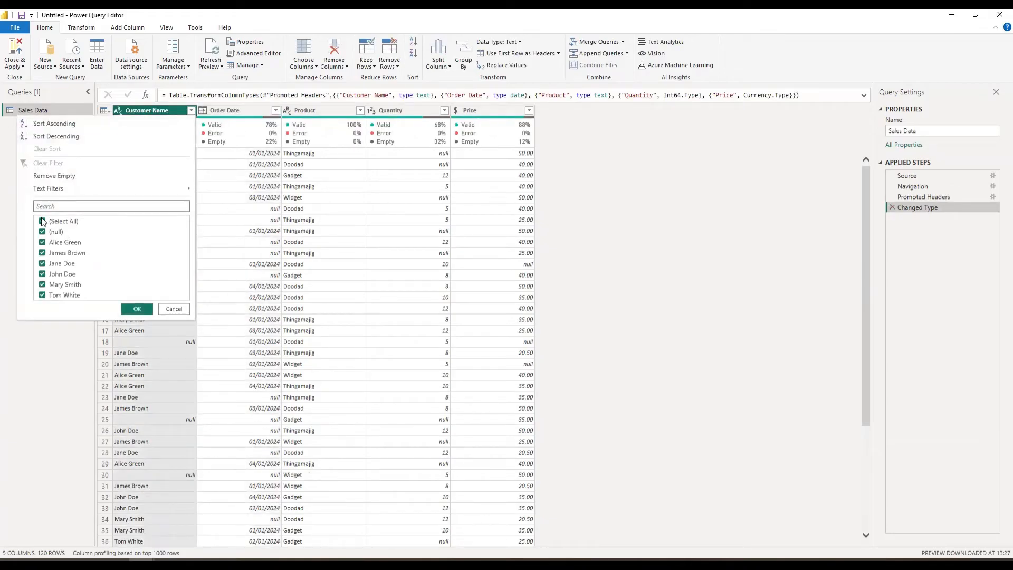
left_click(42, 221)
left_click(42, 232)
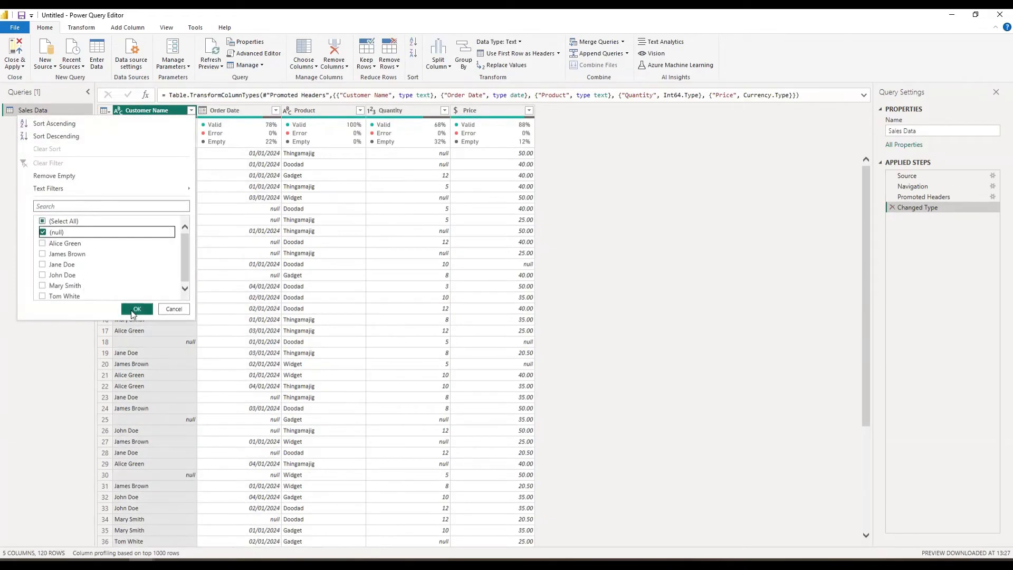
left_click(133, 309)
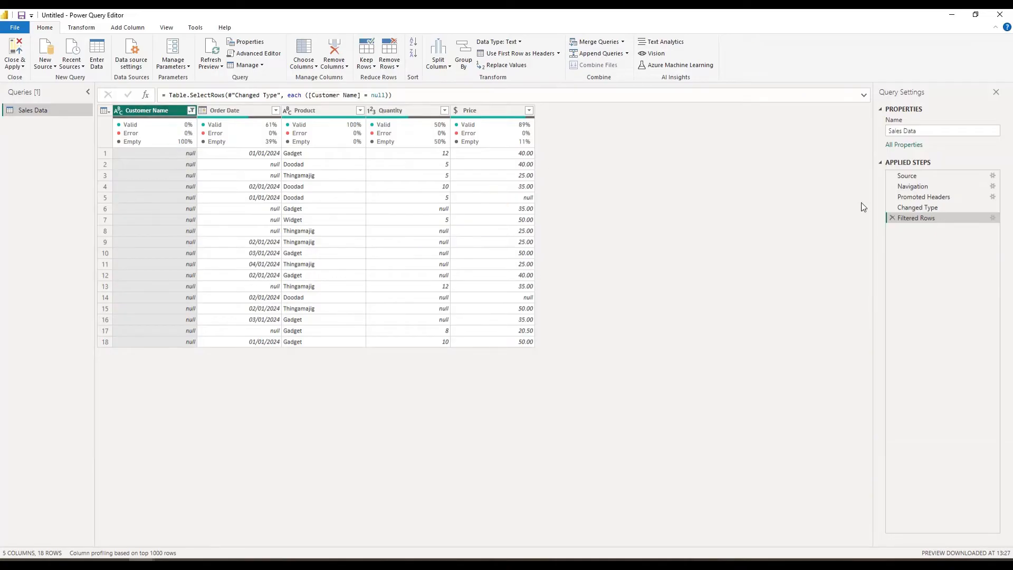
left_click(891, 218)
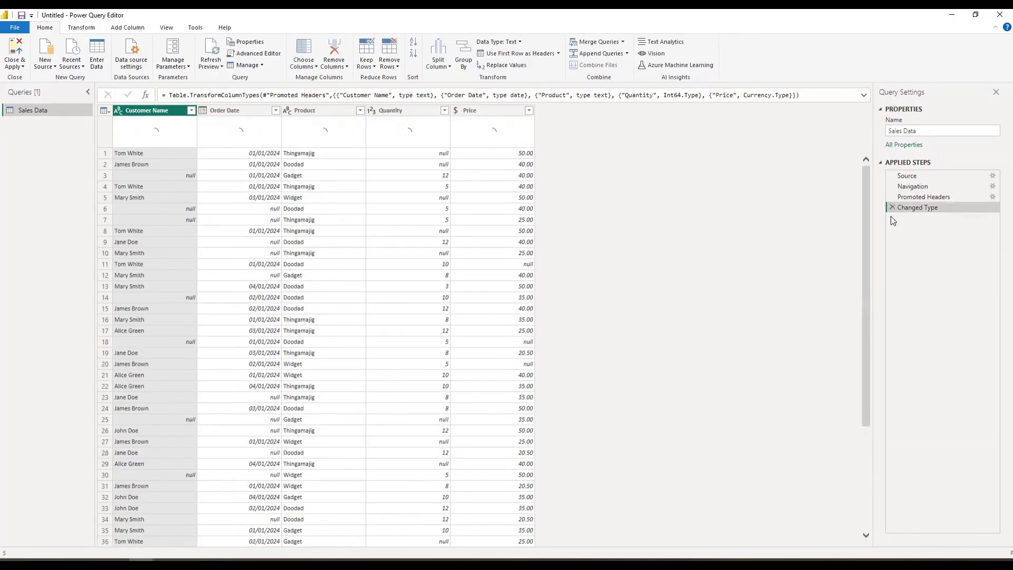
Exclude the null rows from the Customer Name column, and undo this by deleting the Filtered Rows step
mouse_move(185, 139)
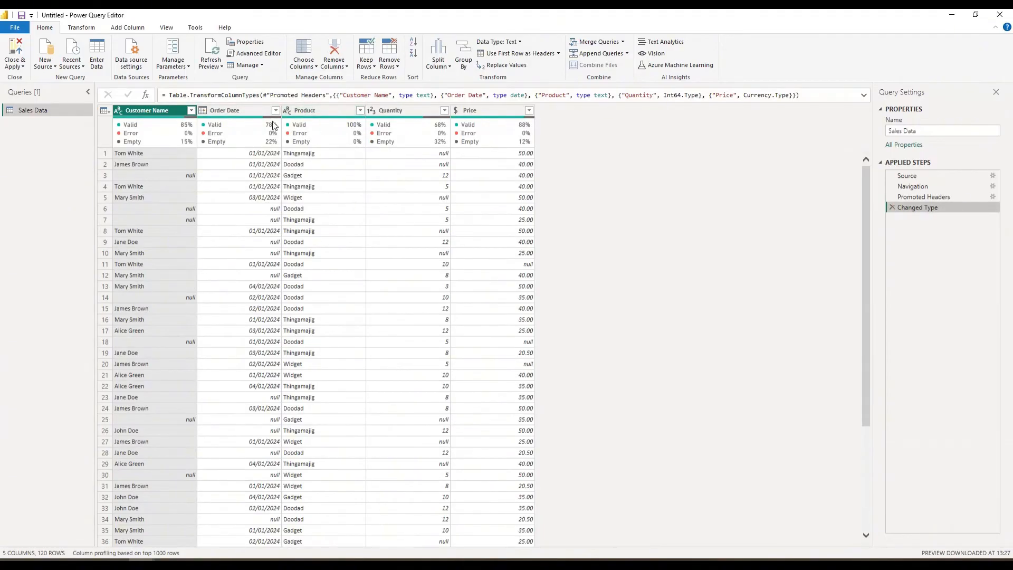
left_click(191, 111)
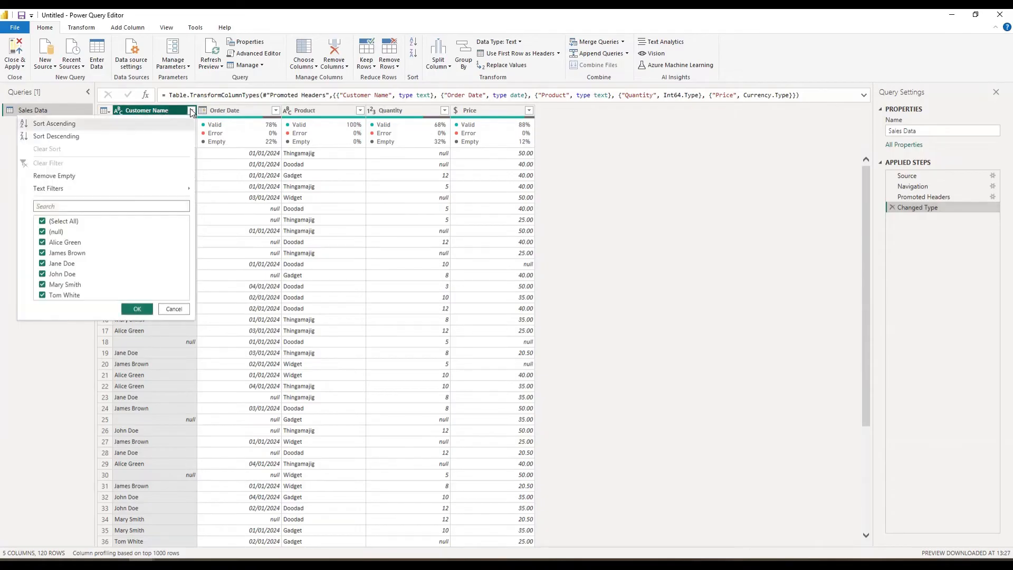
left_click(42, 232)
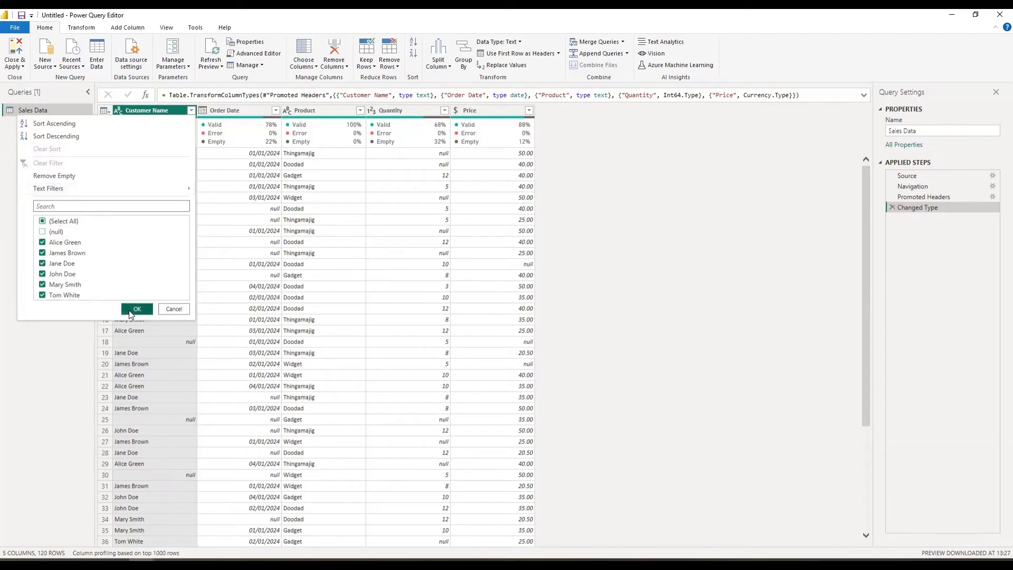
left_click(130, 312)
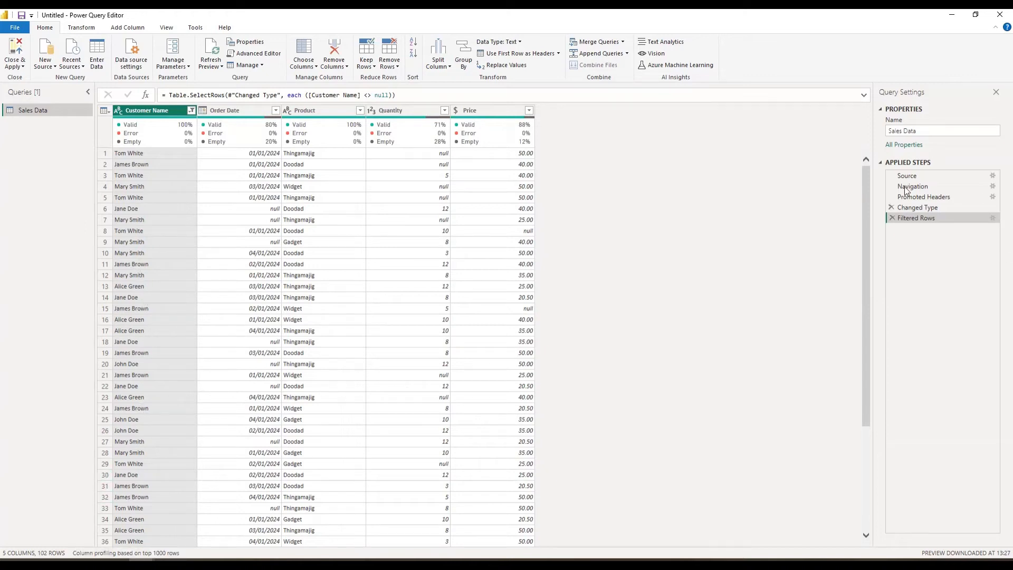
left_click(892, 218)
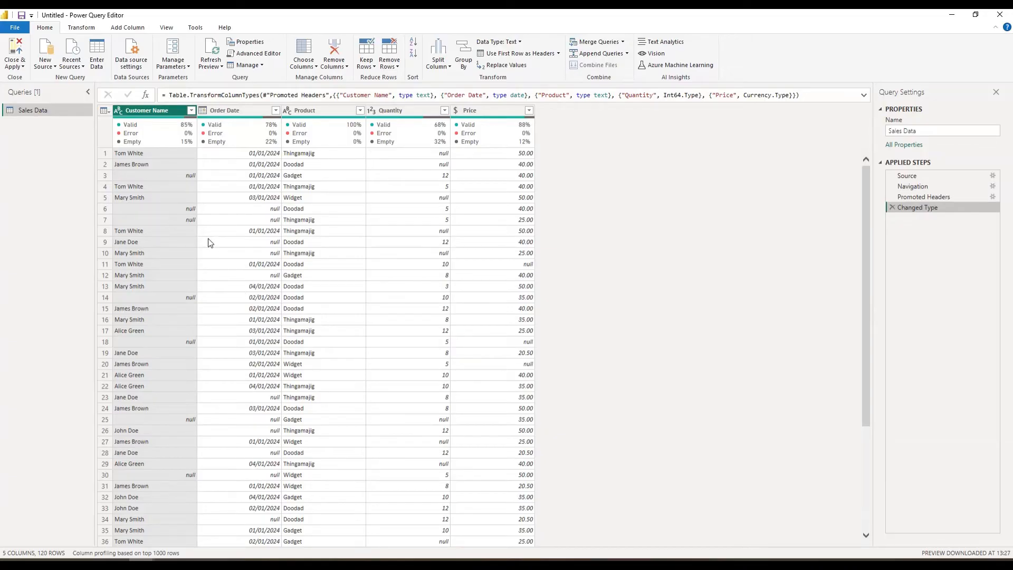
Duplicate the Sales Data query and compare the copy with the original
right_click(47, 112)
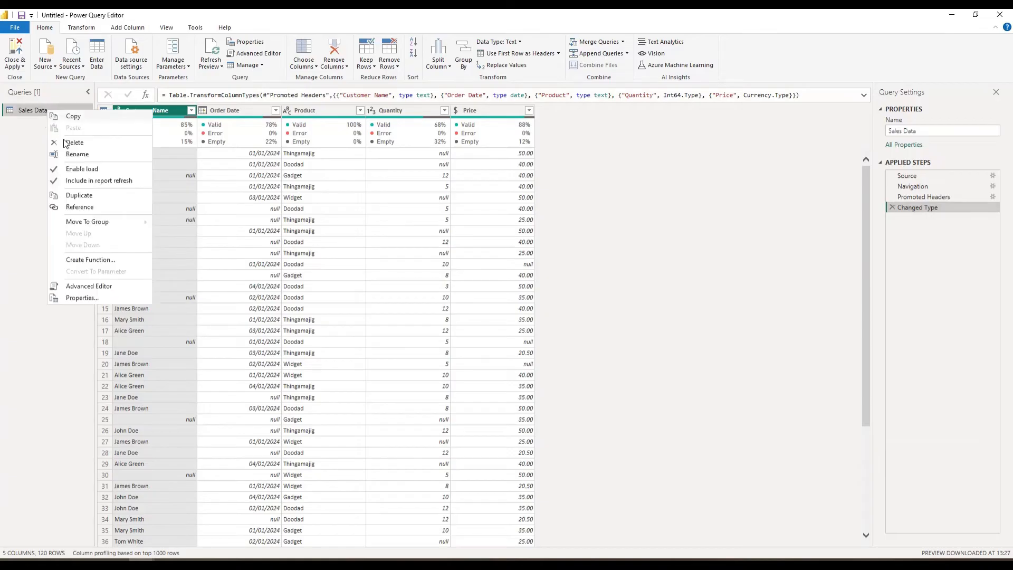
left_click(79, 196)
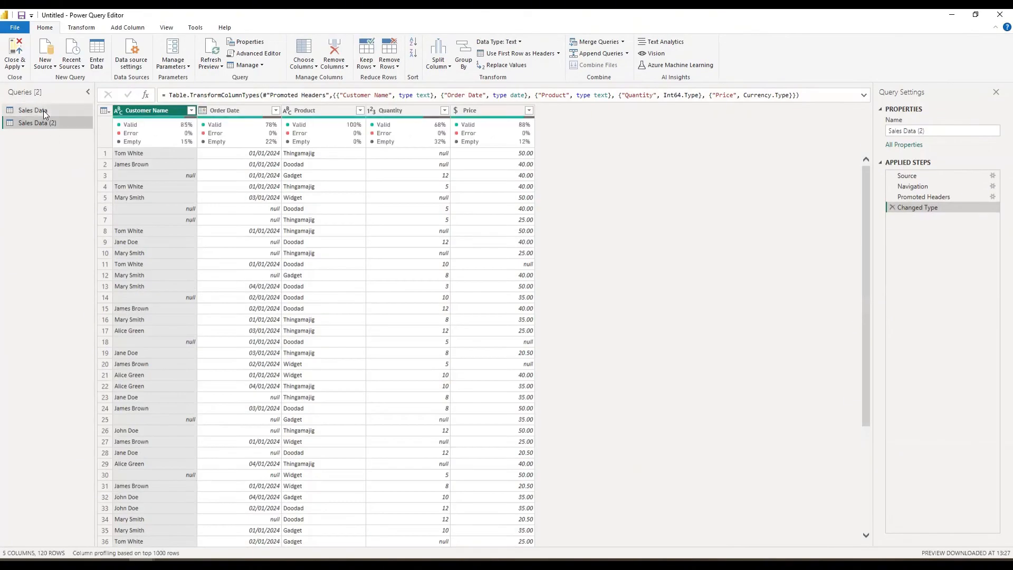
left_click(44, 112)
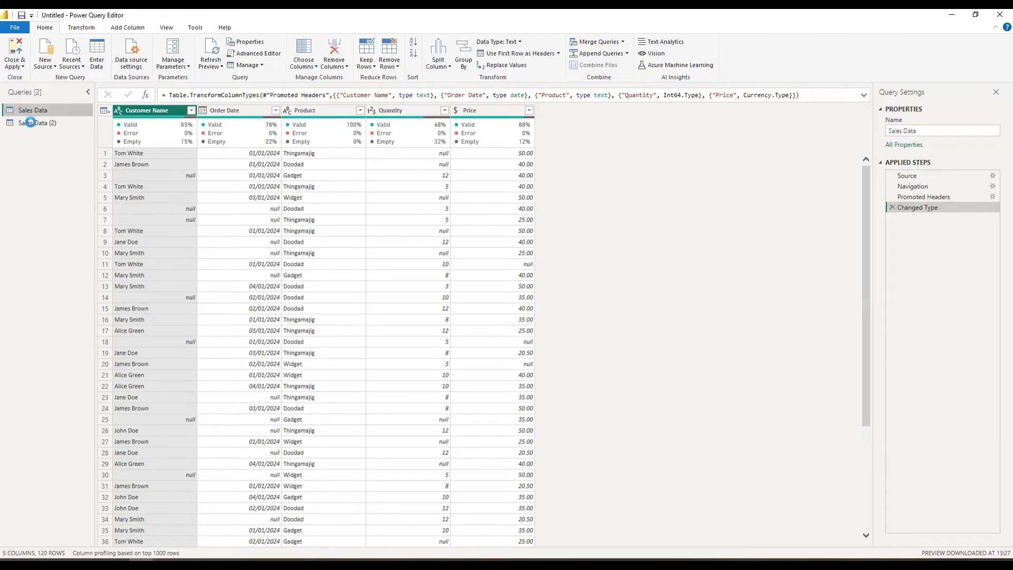
left_click(30, 122)
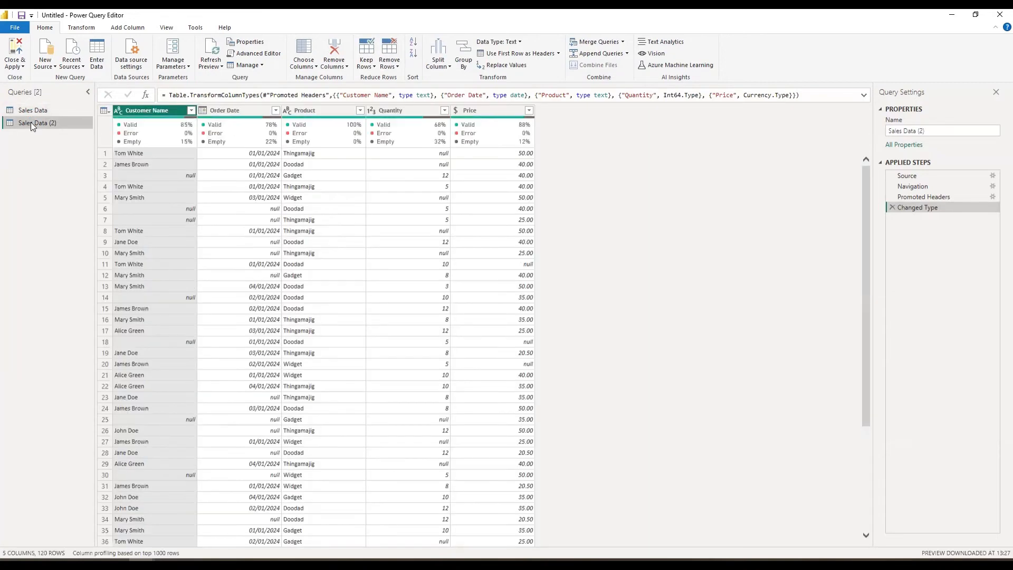
Rename the duplicated query Transformed SalesData and return to the original Sales Data query
double_click(66, 123)
left_click(67, 124)
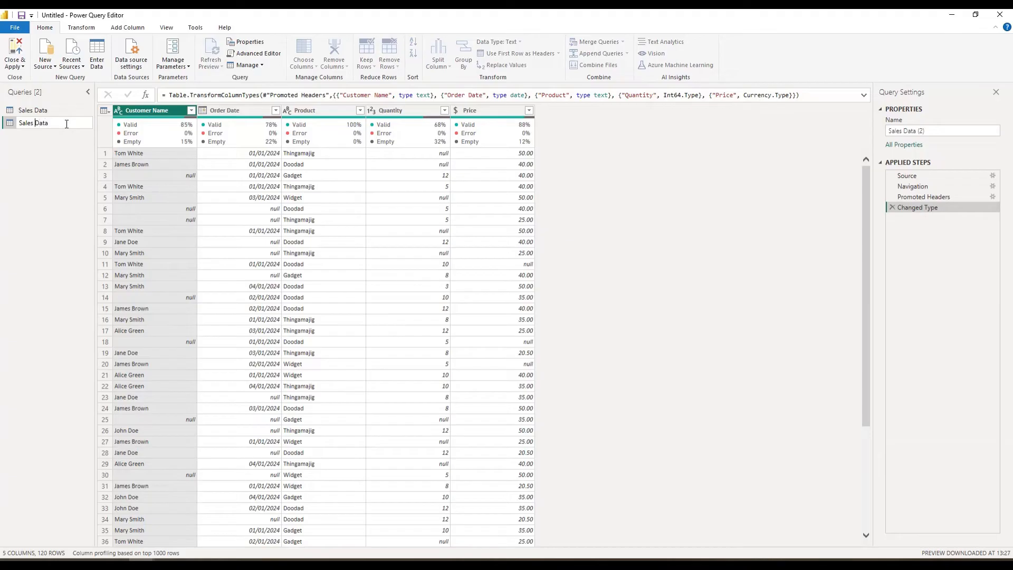
key("BackSpace")
key("Home")
type("Trans")
key("BackSpace")
key("BackSpace")
type("nsformed")
key("Return")
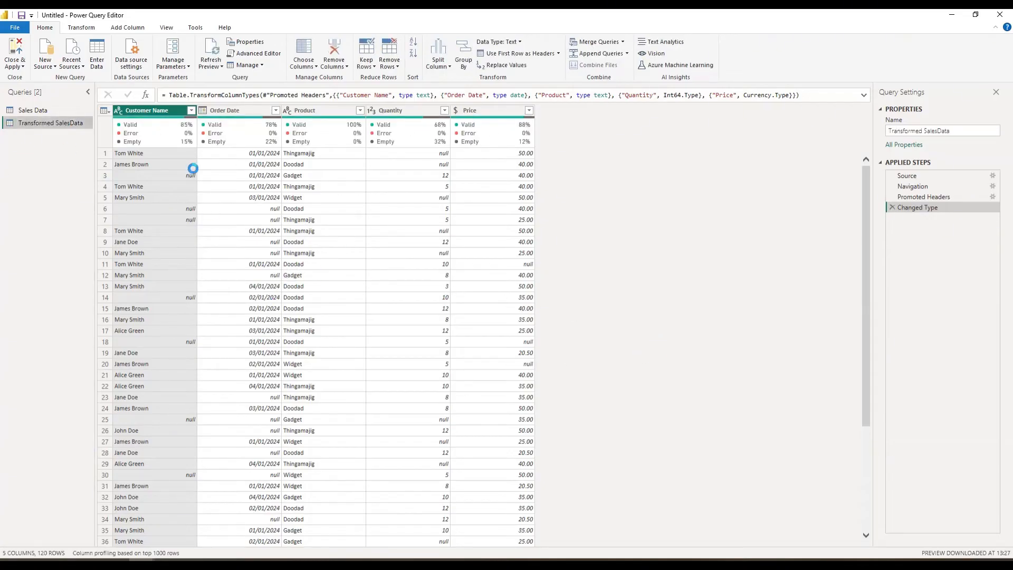
left_click(55, 110)
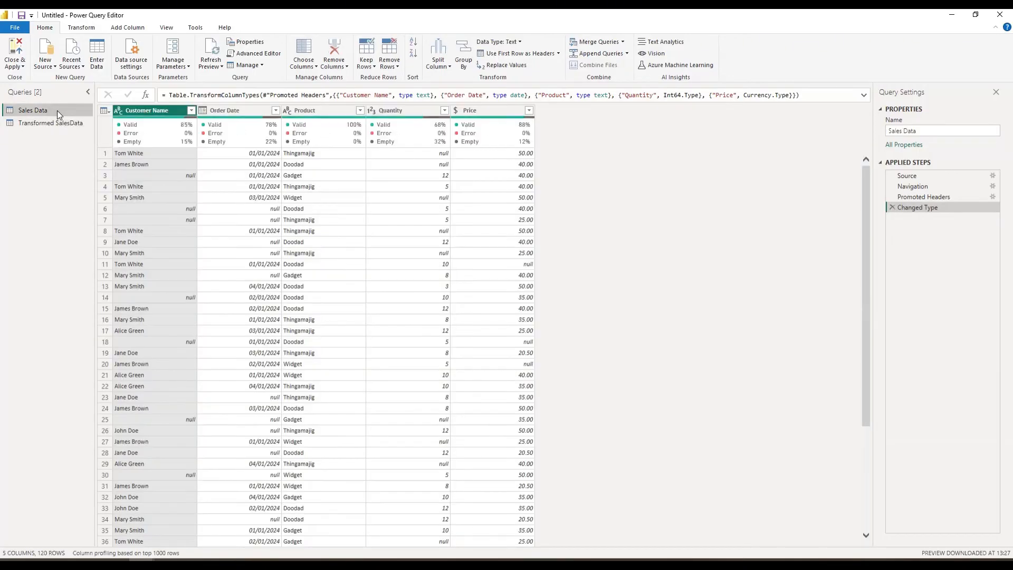
Disable loading for the original Sales Data query and switch to the Transformed SalesData query
right_click(57, 110)
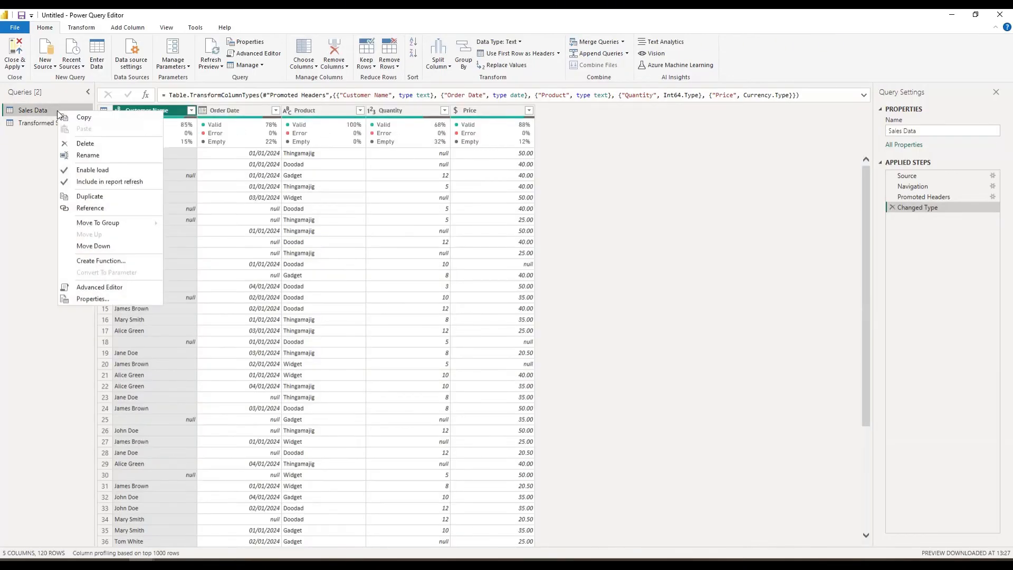
left_click(85, 171)
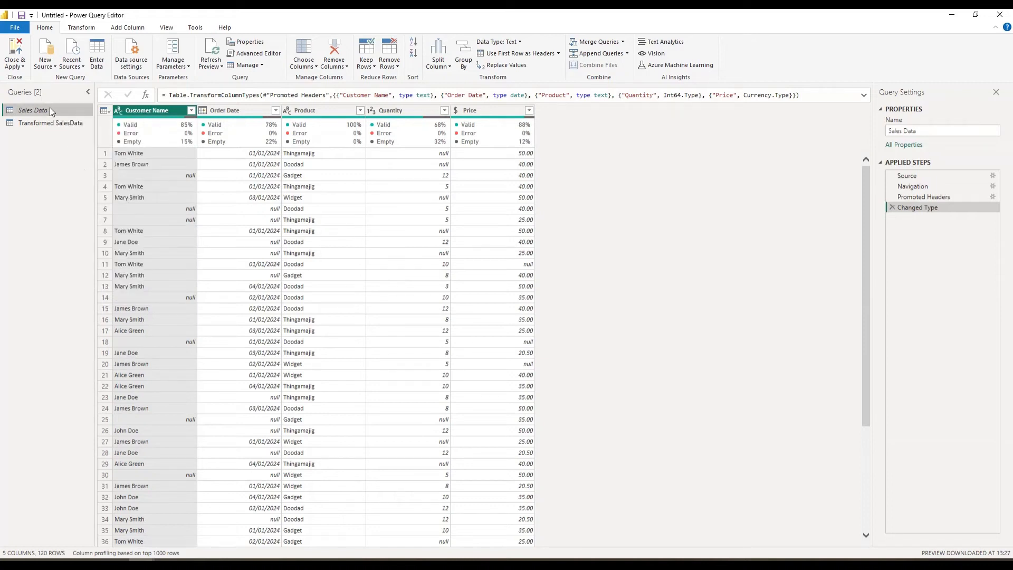
left_click(54, 122)
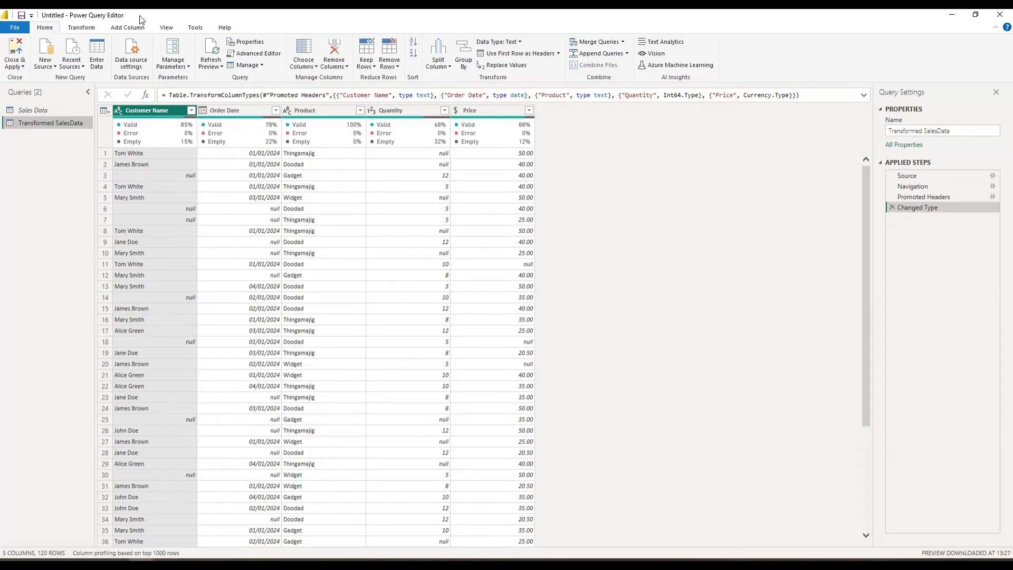
Exclude the null rows from the Customer Name column of Transformed SalesData
left_click(192, 111)
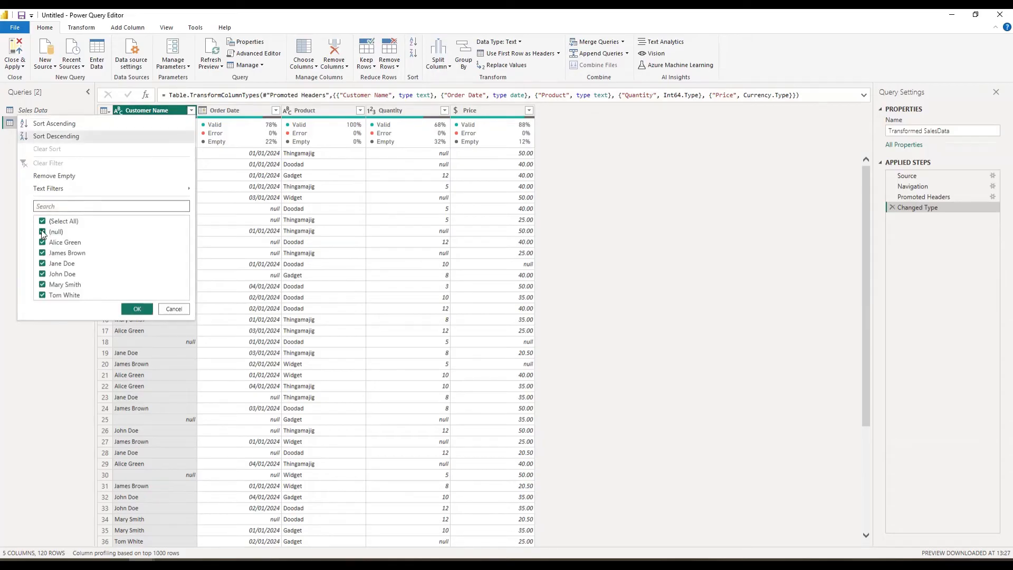
left_click(42, 233)
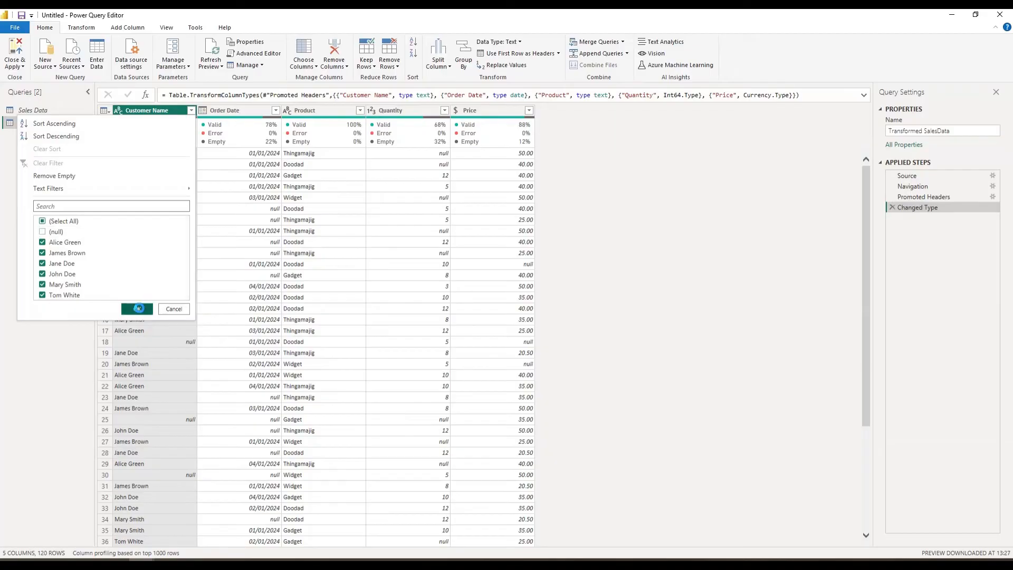
left_click(137, 309)
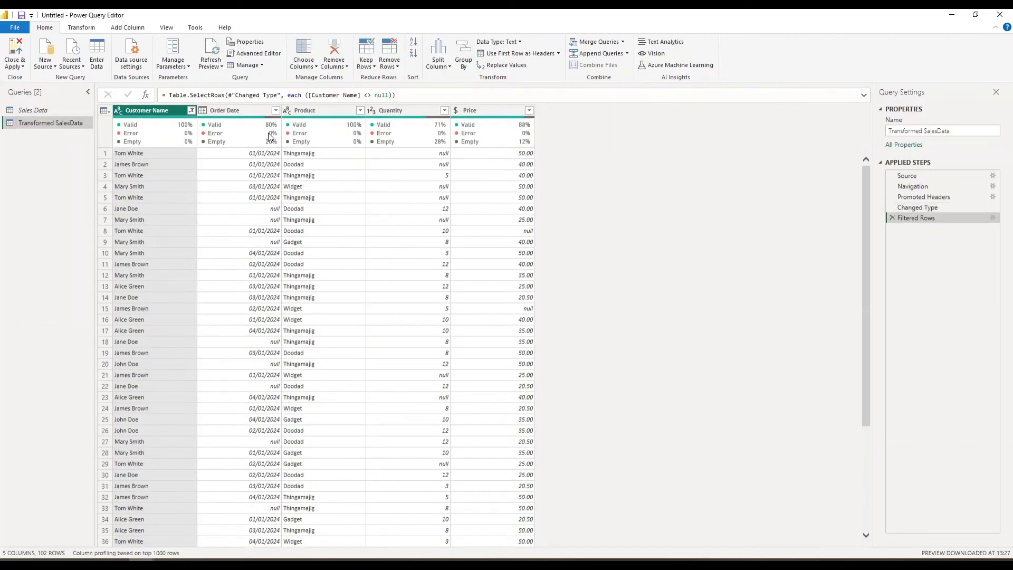
Exclude the null rows from the Order Date column as well
mouse_move(267, 133)
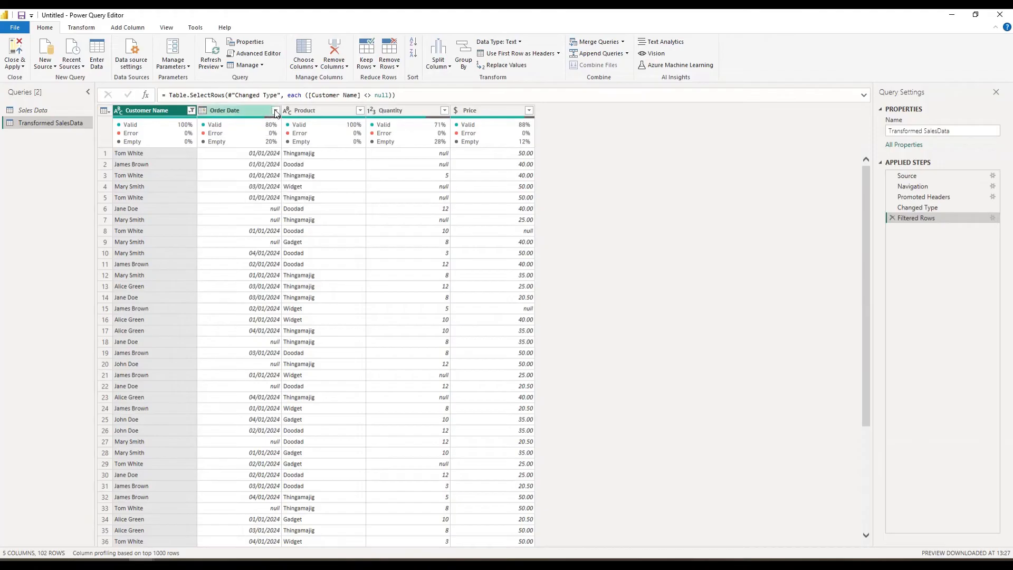
left_click(276, 111)
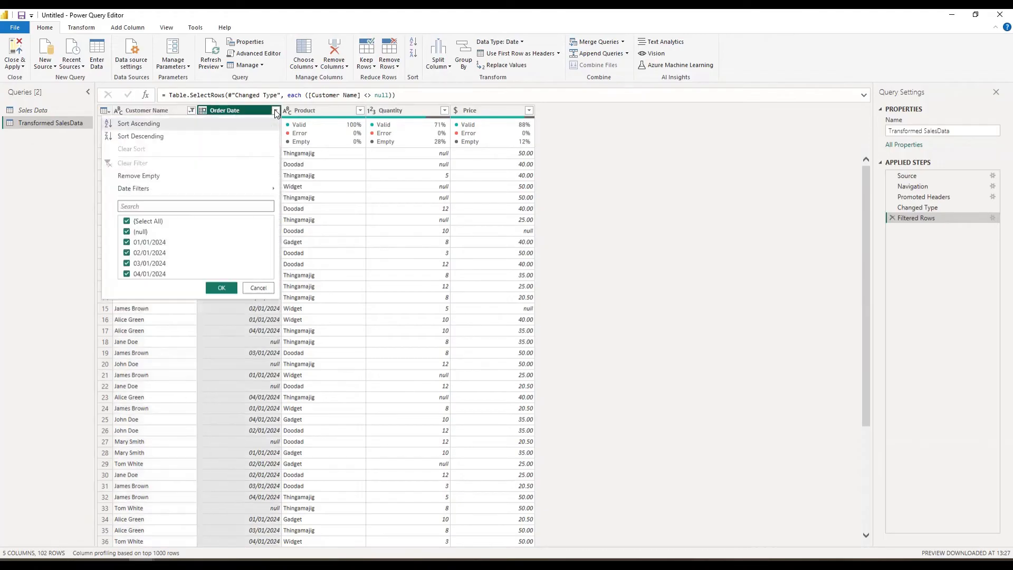
left_click(127, 233)
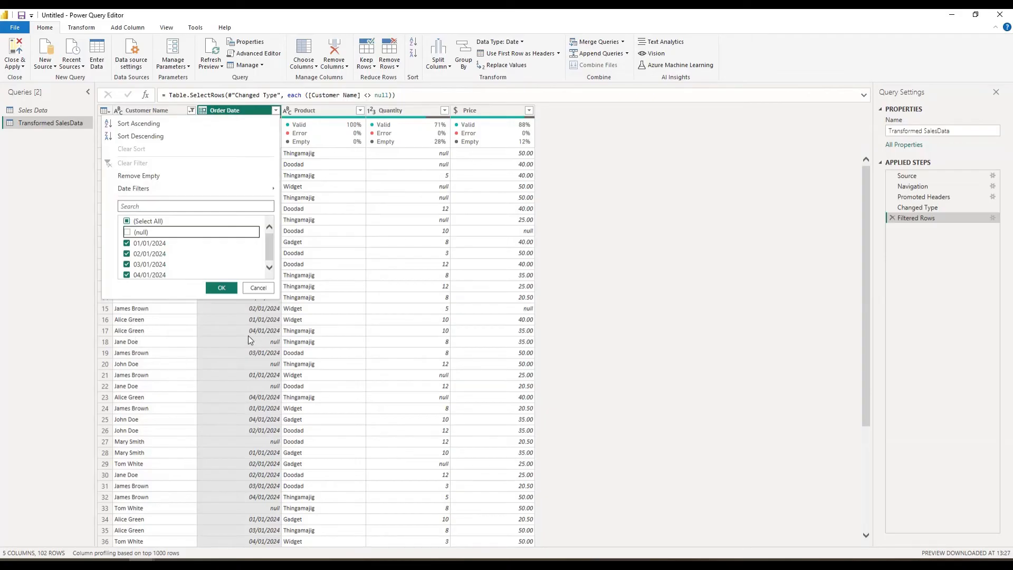
left_click(219, 289)
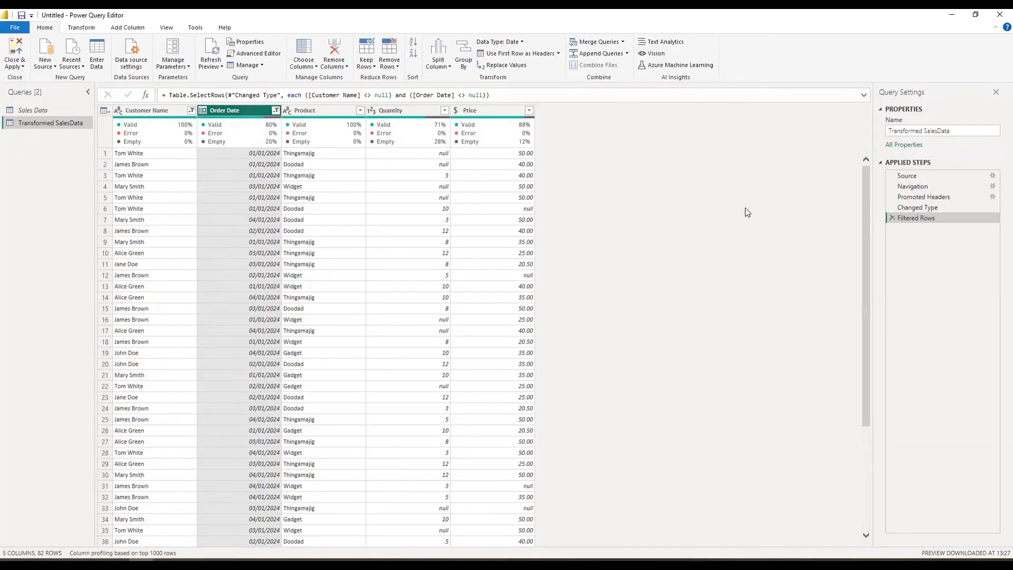
Recheck which values the Order Date filter includes, leaving its selection as it is
left_click(276, 111)
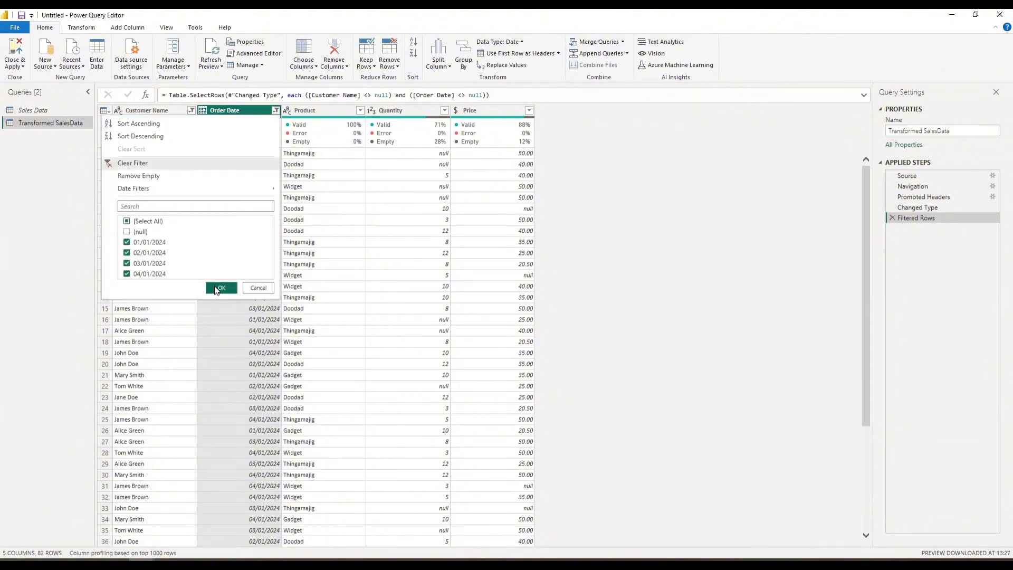
left_click(218, 288)
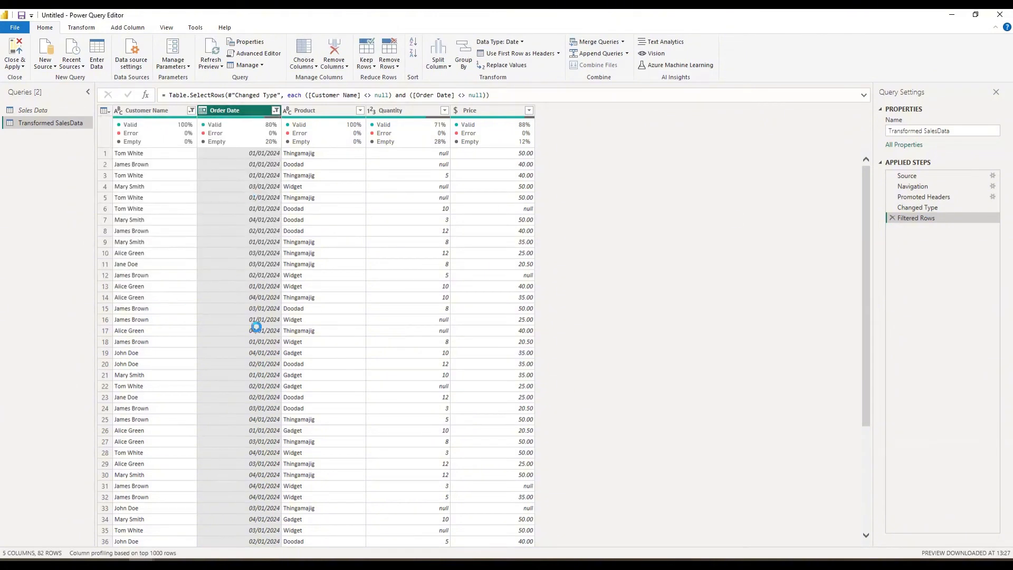
left_click(276, 111)
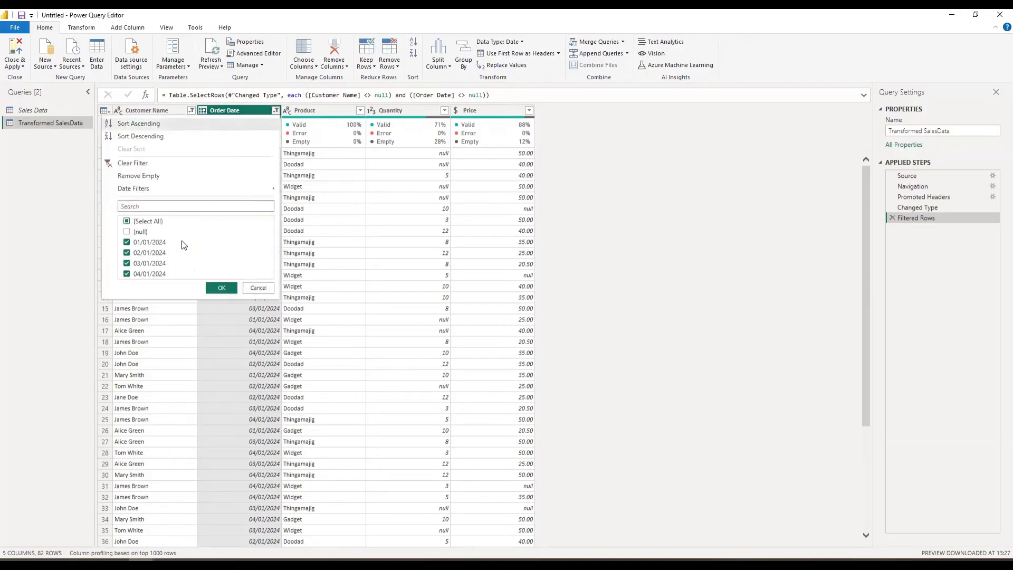
left_click(710, 313)
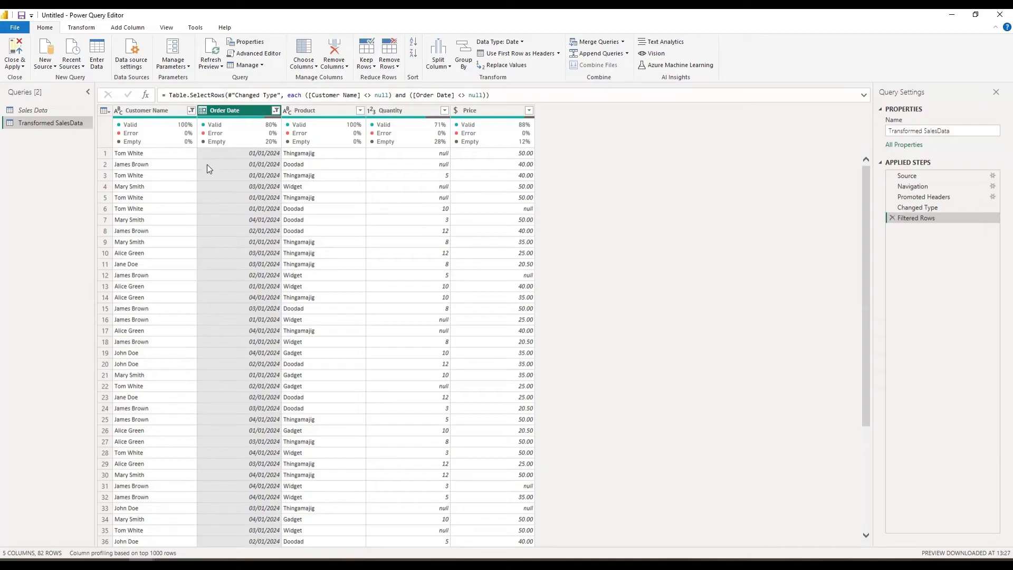
Compare the column statistics of Customer Name, Order Date and Product, and look through the filtered rows
left_click(152, 110)
left_click(248, 113)
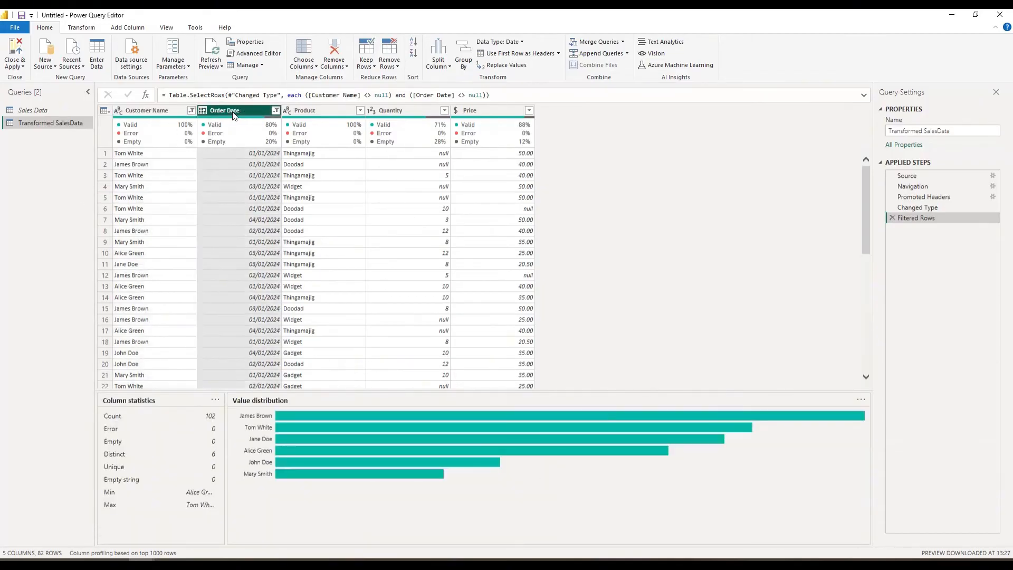
left_click(276, 111)
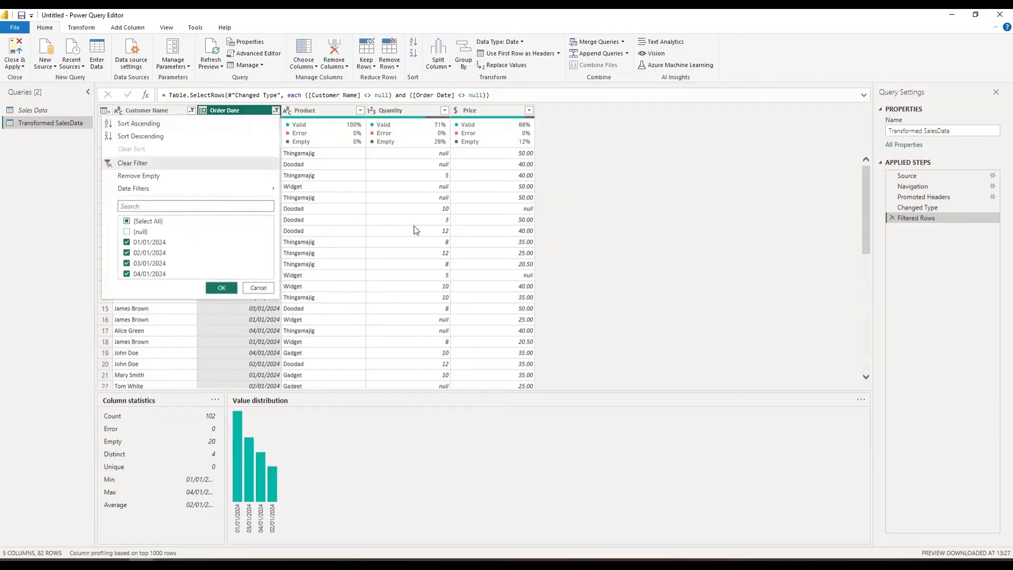
left_click(698, 206)
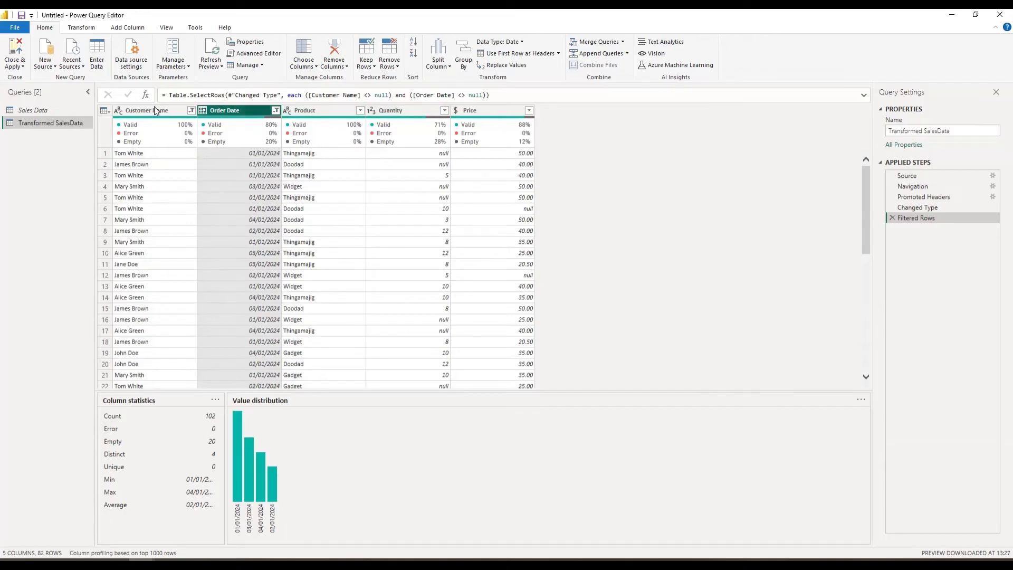
left_click(140, 110)
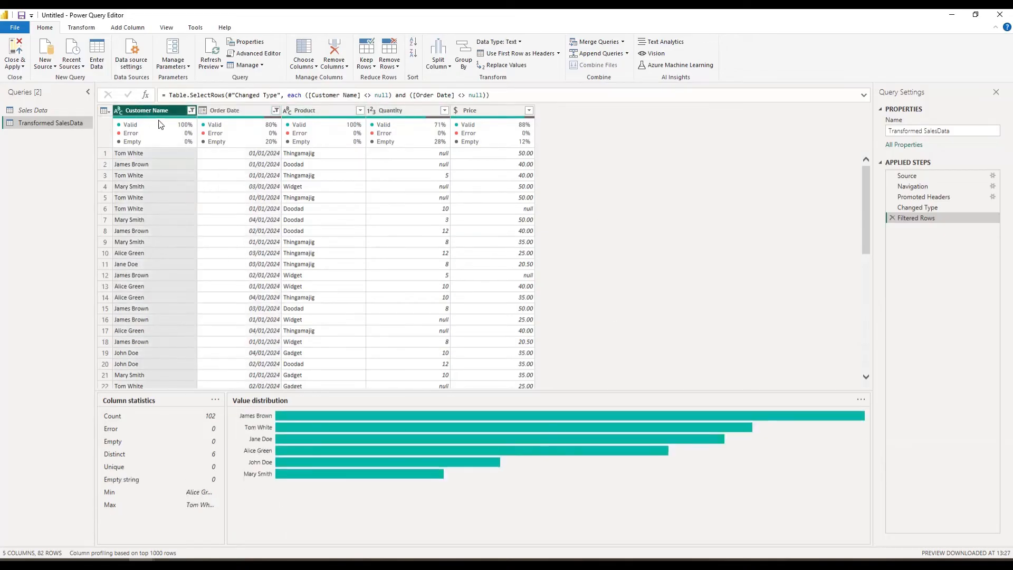
scroll(152, 224, "down", 12)
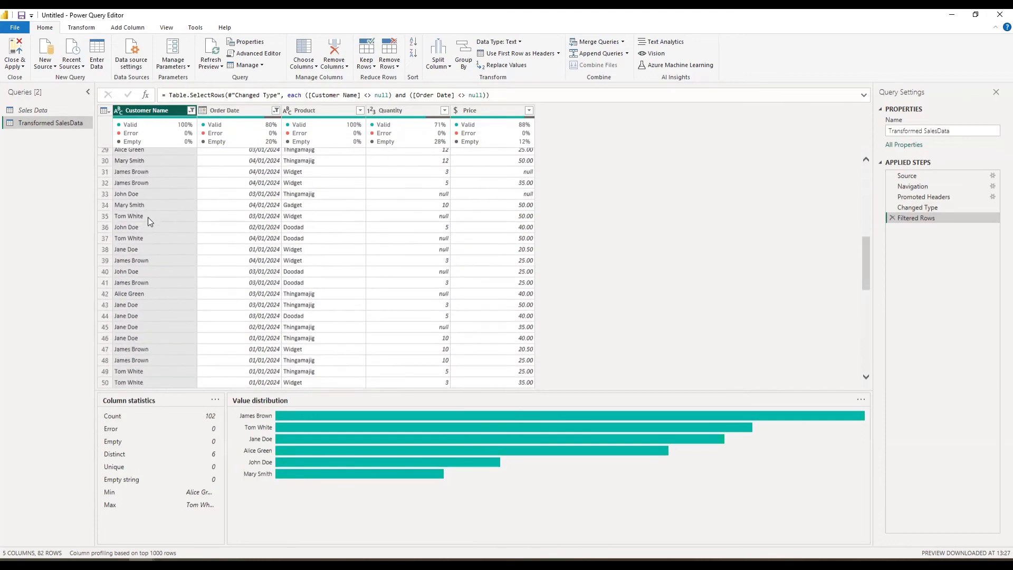
scroll(148, 214, "up", 12)
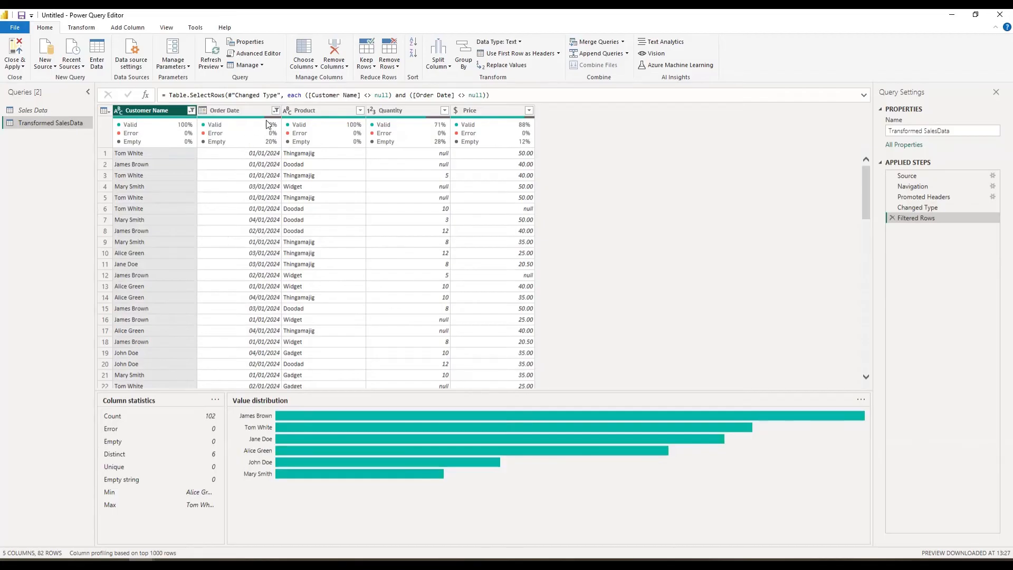
left_click(319, 110)
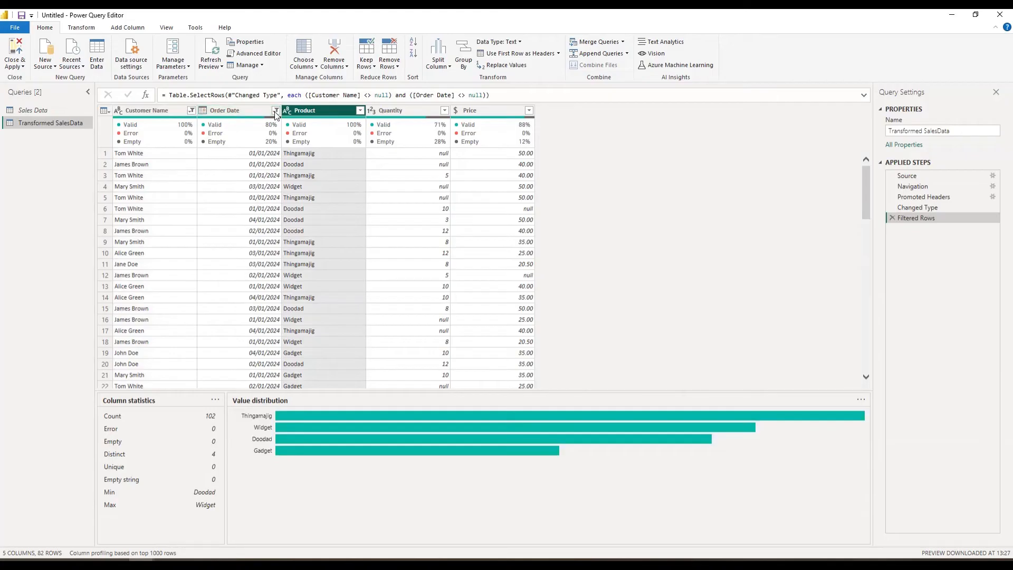
left_click(242, 110)
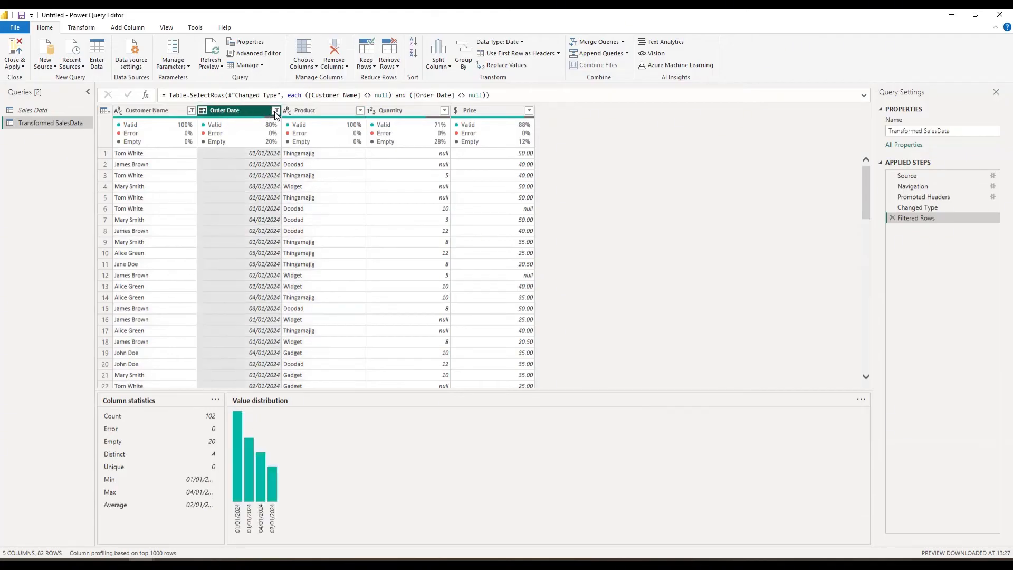
Include the null rows in the Order Date filter again, and filter them back out
left_click(275, 110)
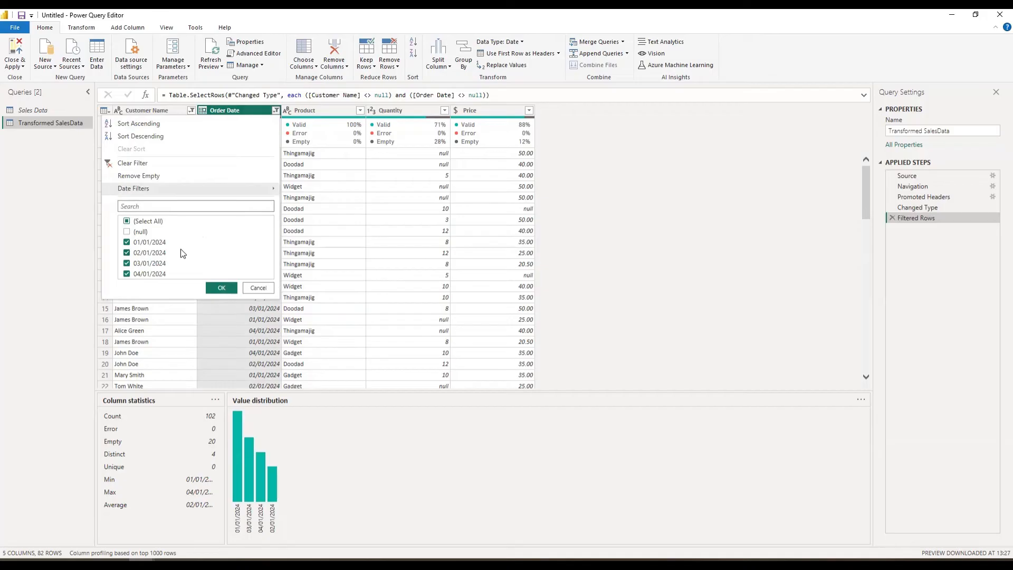
left_click(127, 232)
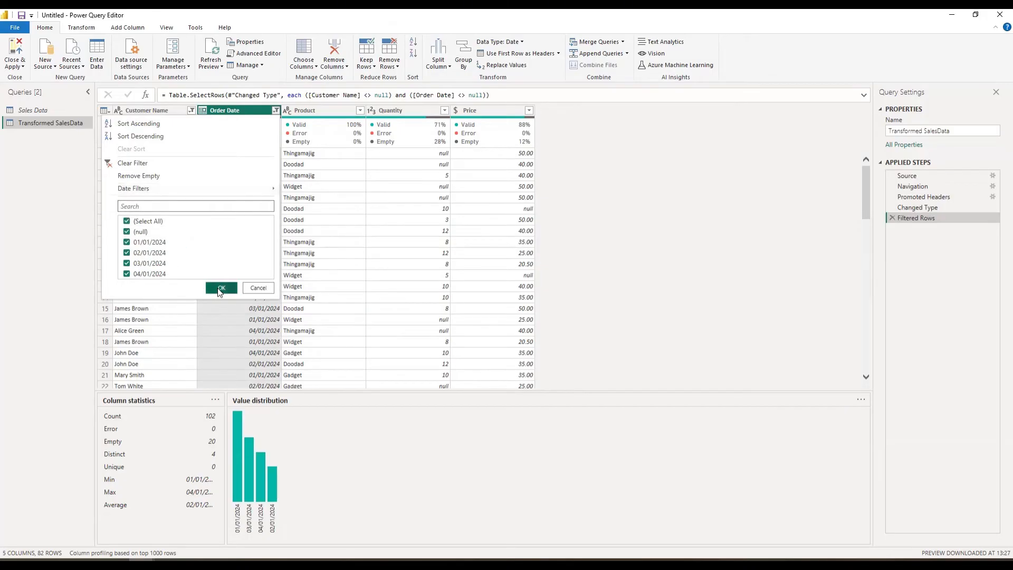
left_click(219, 290)
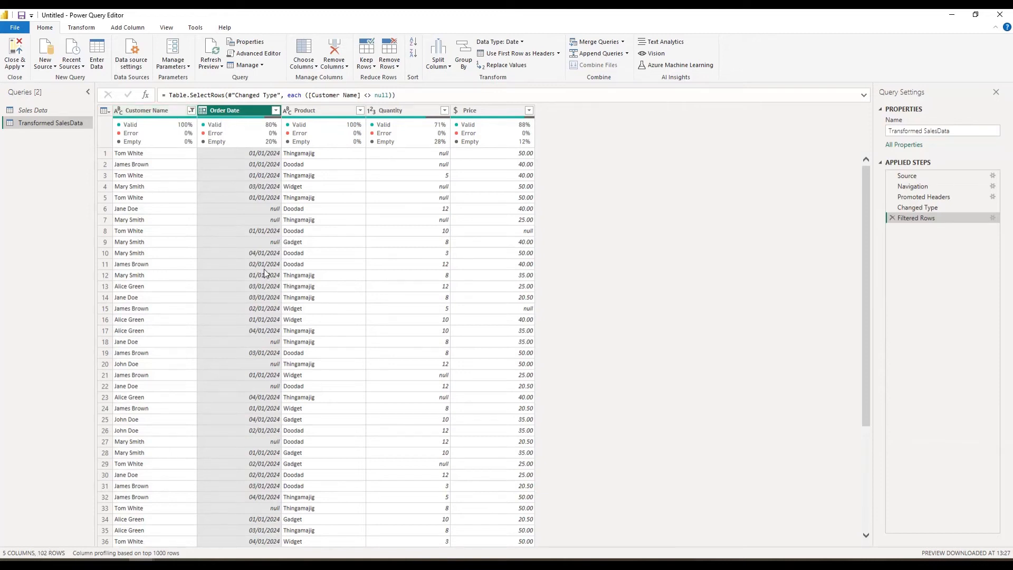
left_click(275, 111)
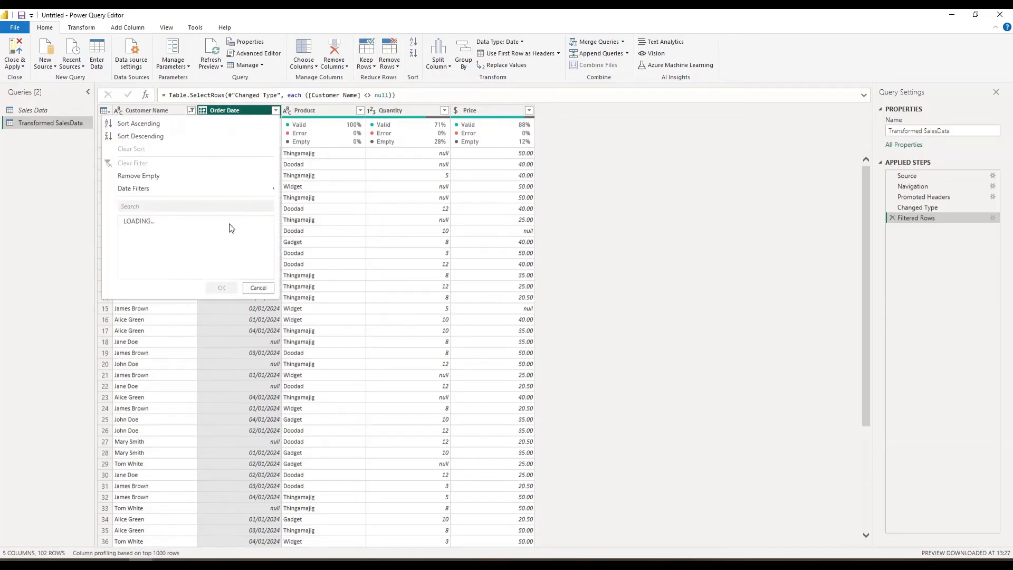
left_click(127, 232)
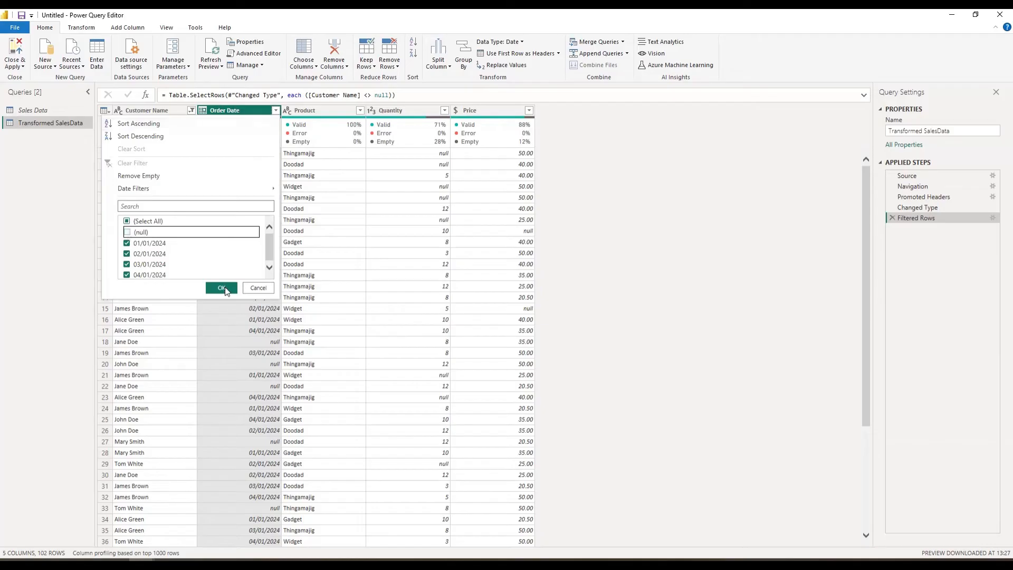
left_click(222, 288)
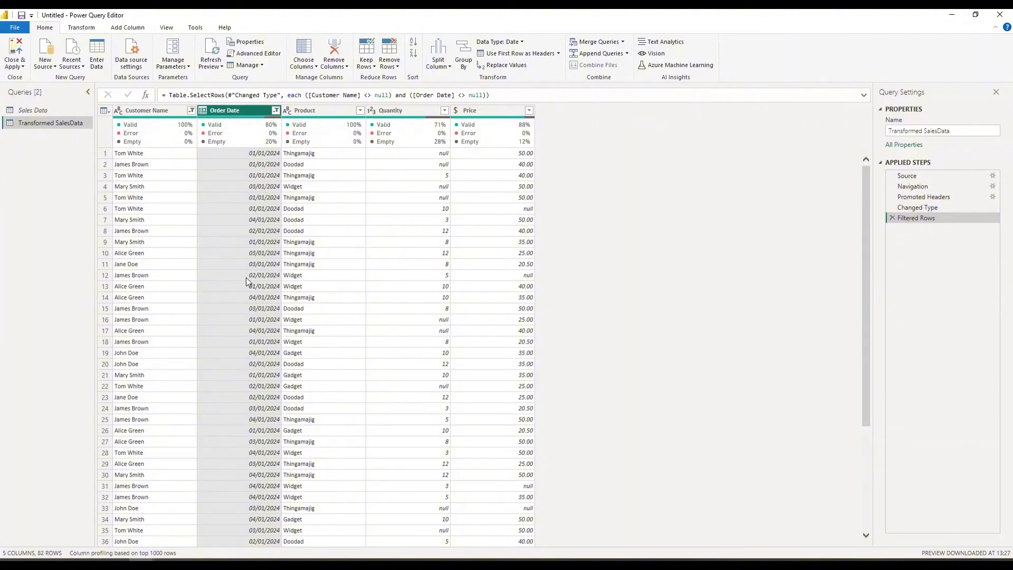
Check the Order Date filter's selected values and look through the remaining rows for null dates
left_click(276, 111)
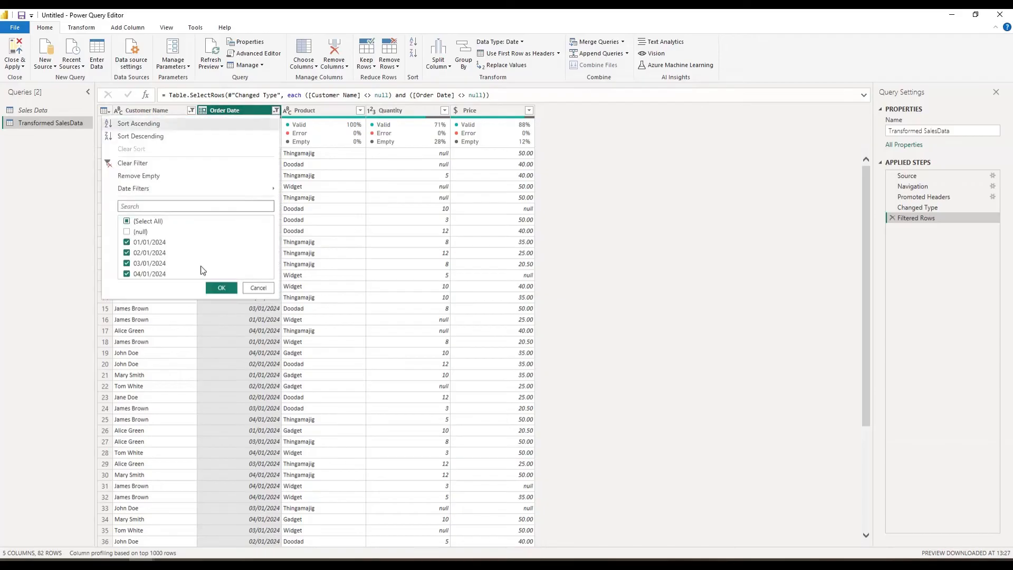
left_click(653, 248)
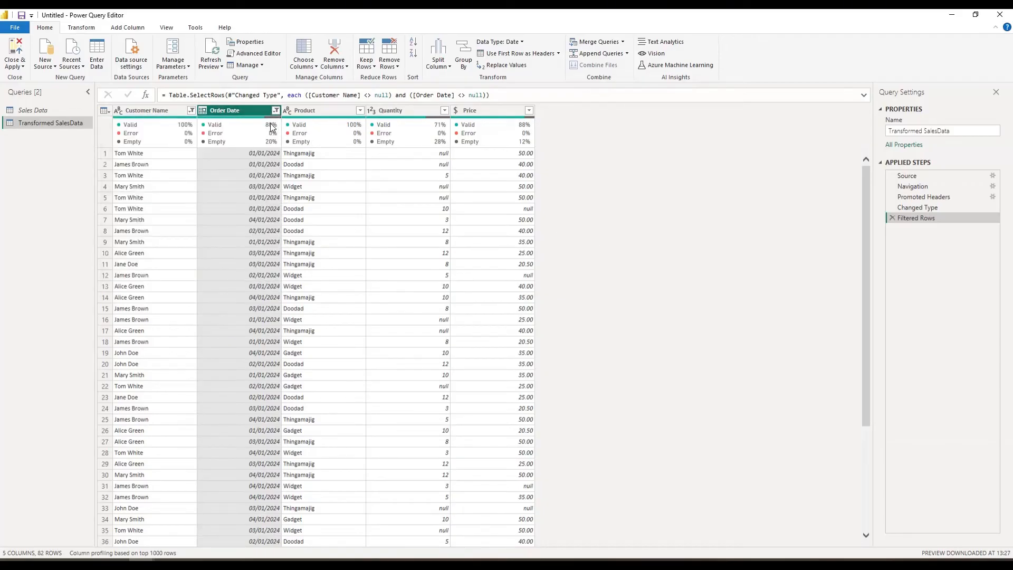
mouse_move(276, 118)
scroll(254, 365, "down", 15)
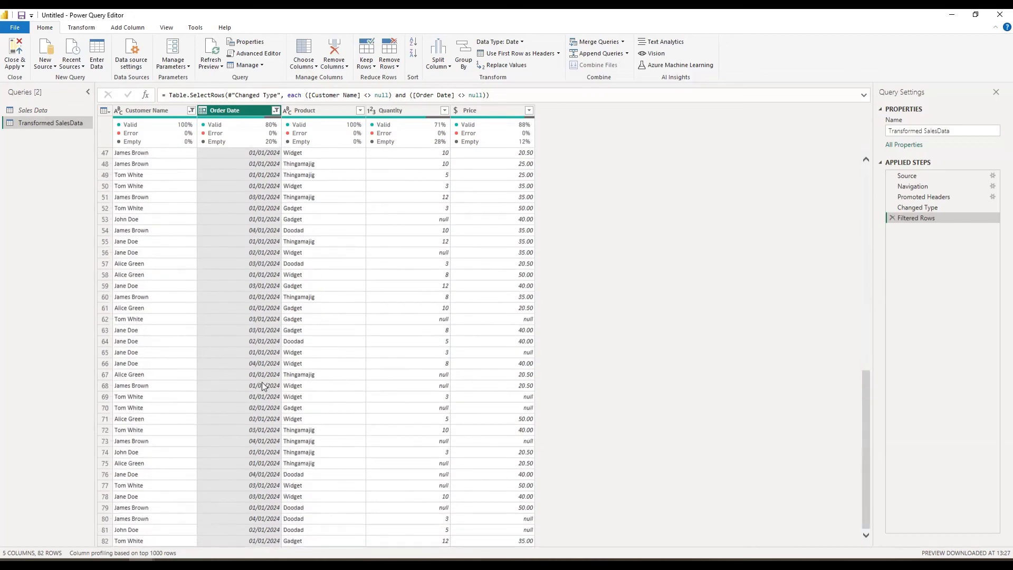
scroll(262, 382, "up", 15)
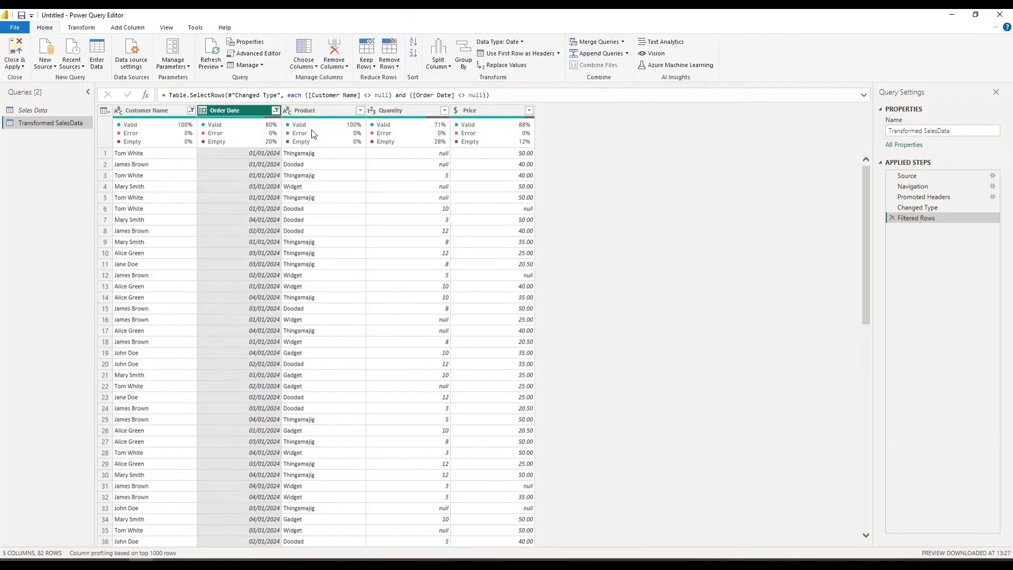
Examine the column statistics and value distributions of Product, Quantity and Customer Name
left_click(329, 113)
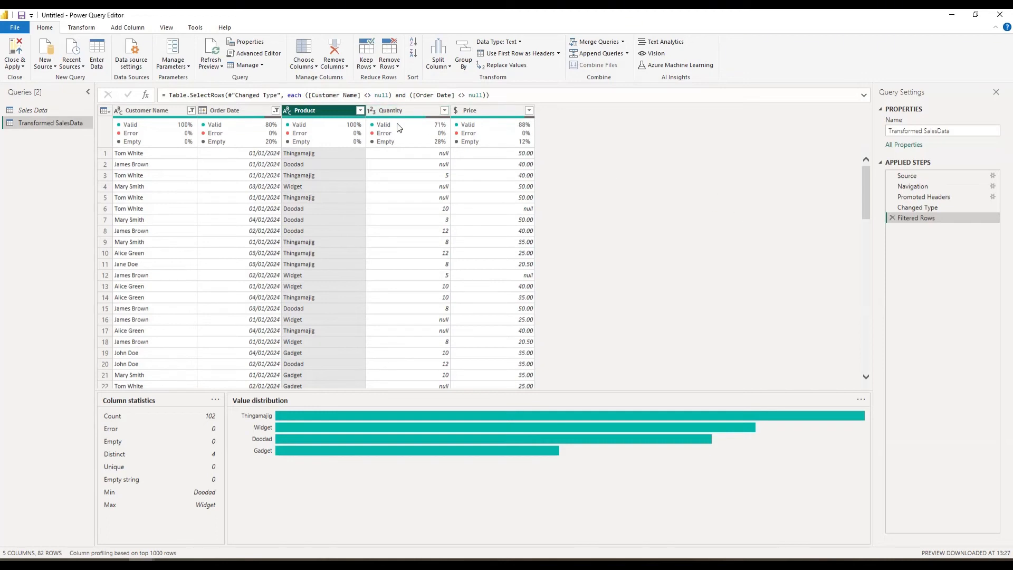
left_click(392, 110)
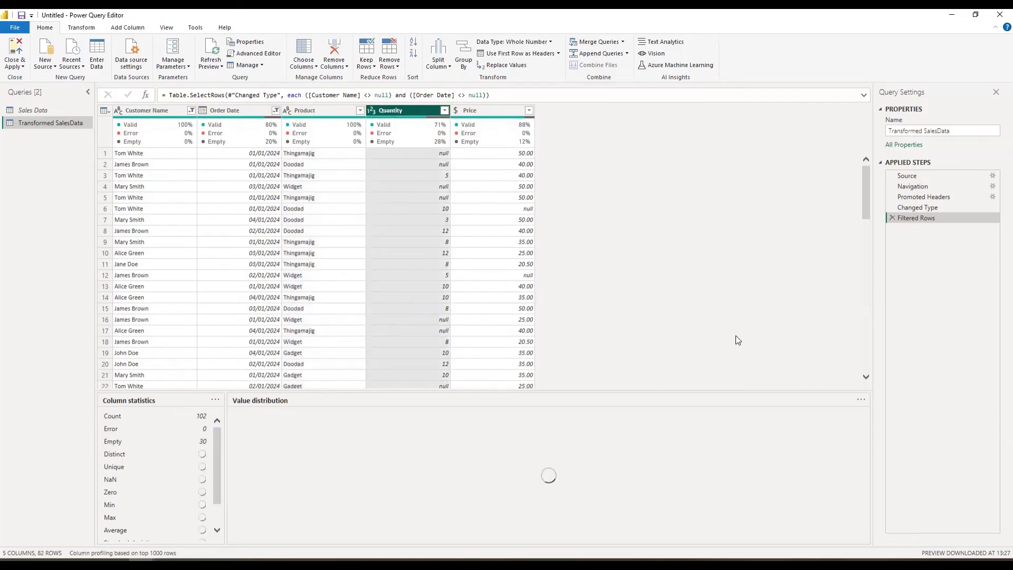
left_click(136, 112)
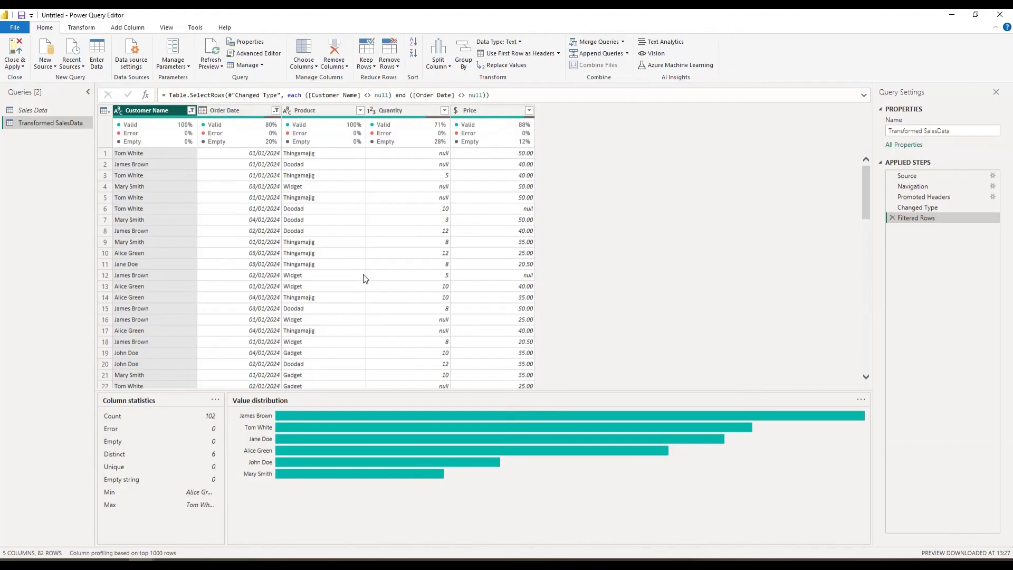
Practise selecting adjacent columns as a range, from Customer Name to Product and from Customer Name to Price
left_click(80, 28)
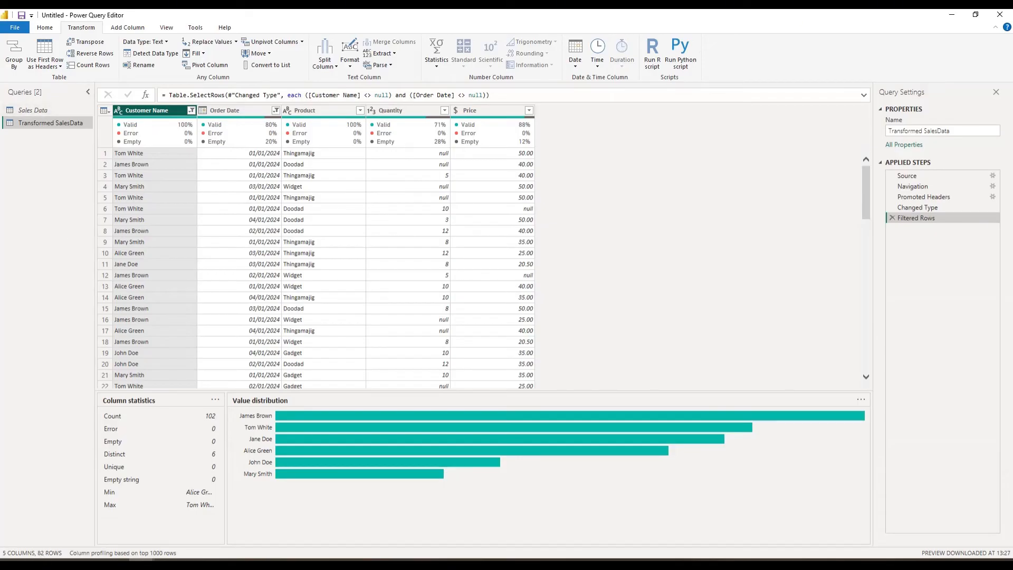
left_click(47, 31)
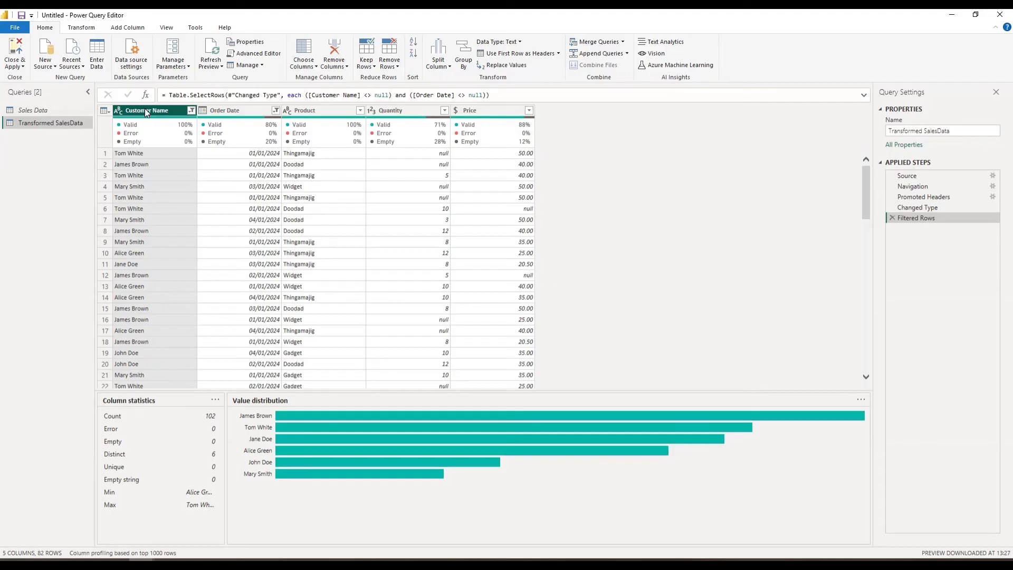
left_click(490, 109, "shift")
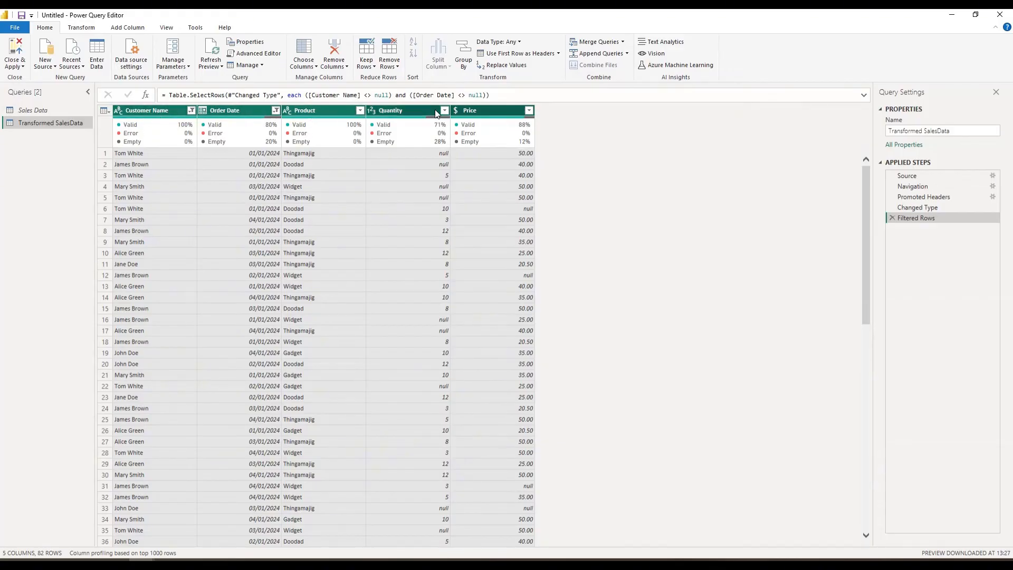
left_click(145, 110)
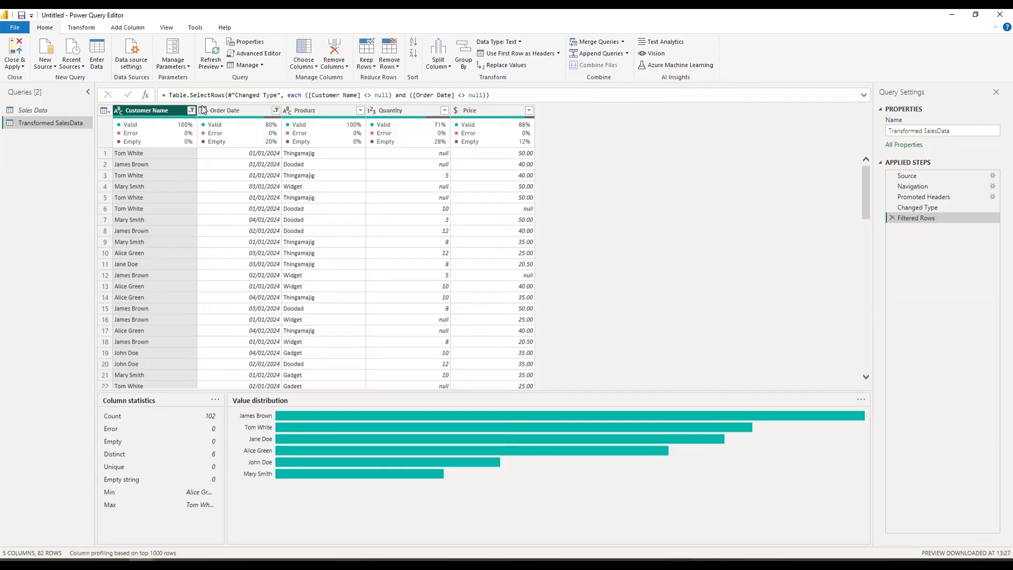
left_click(317, 109, "shift")
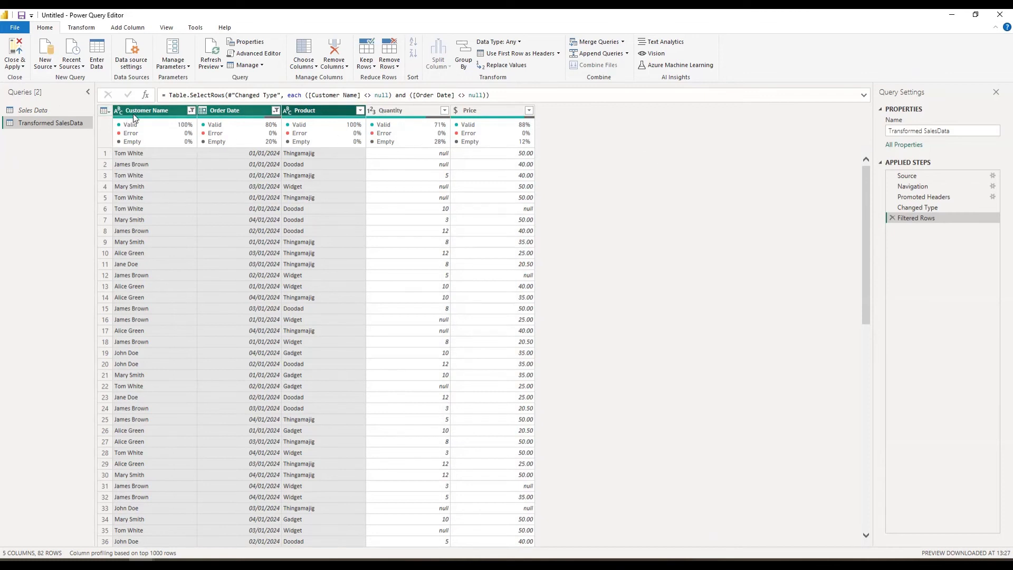
left_click(150, 112)
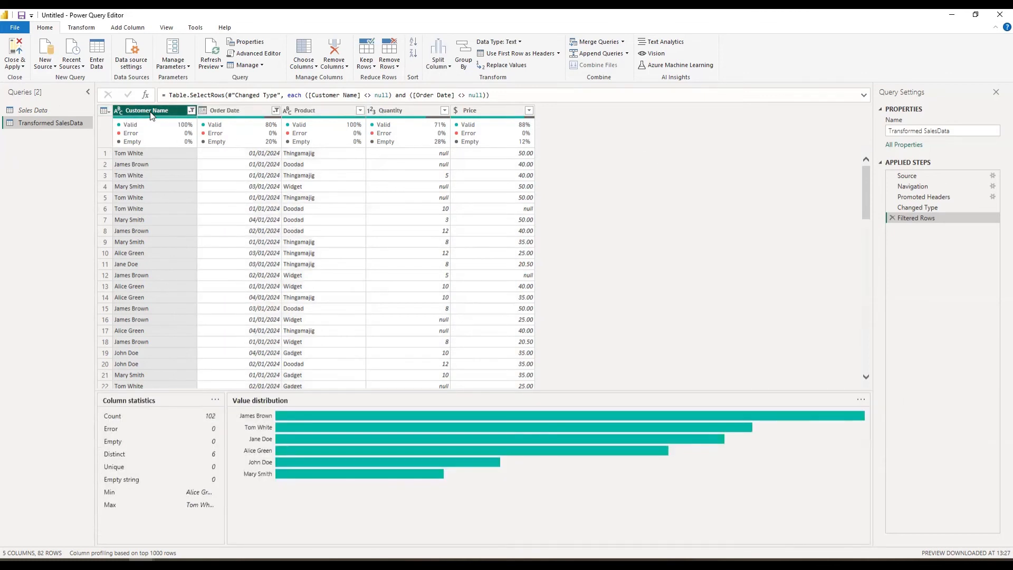
left_click(481, 110, "shift")
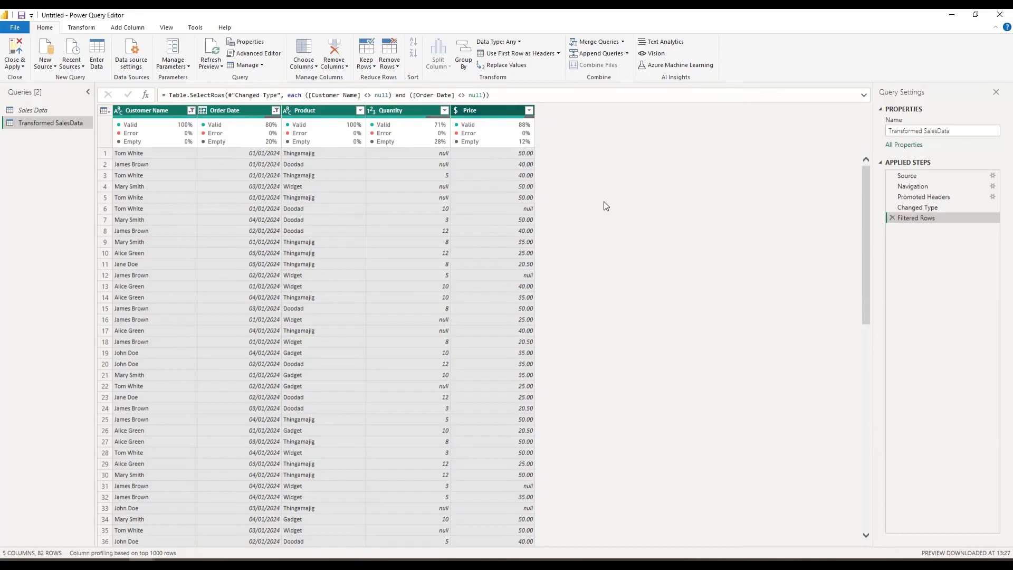
Select only the non-adjacent Customer Name, Product and Price columns together
left_click(129, 110)
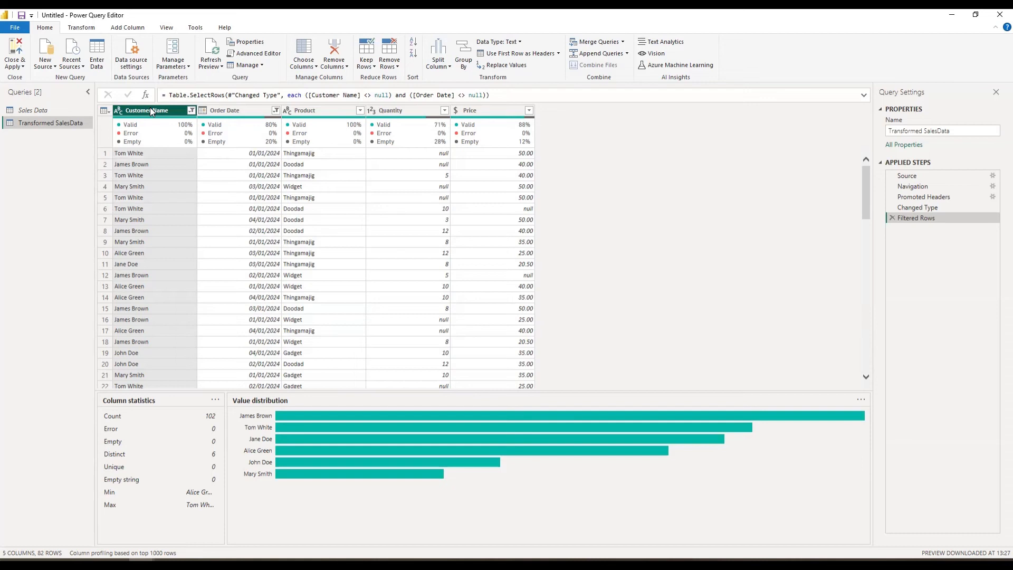
left_click(316, 109)
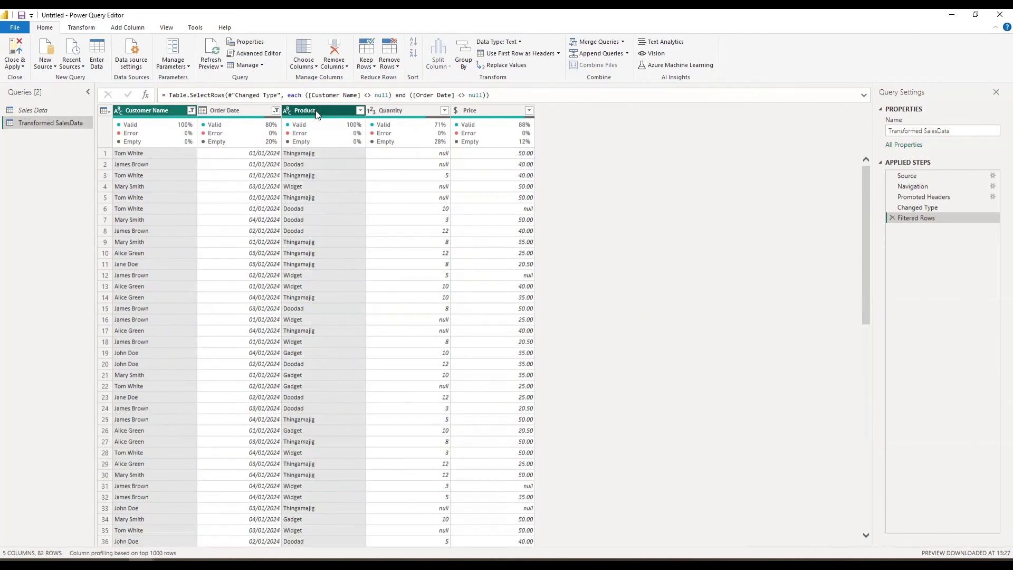
left_click(478, 108)
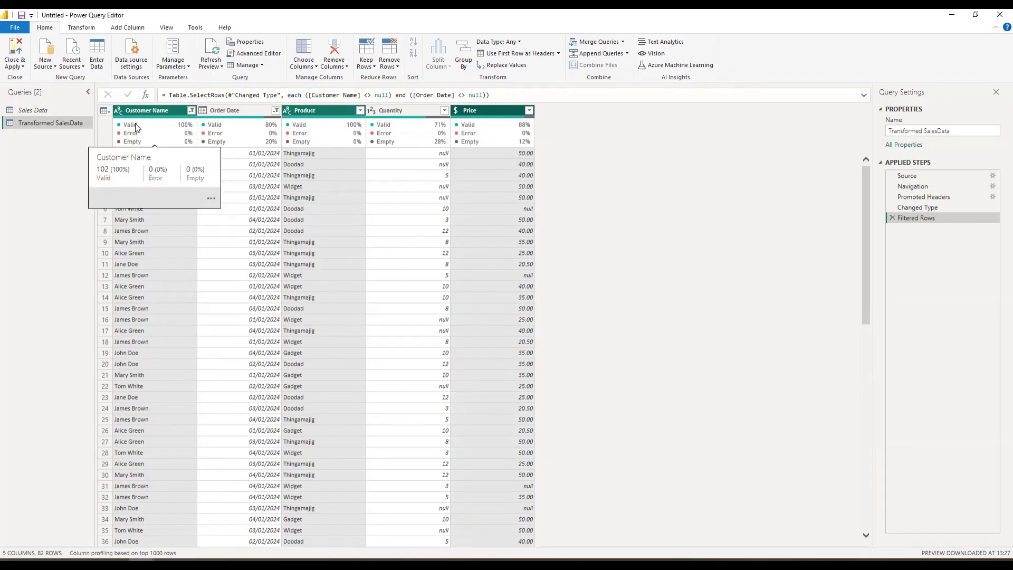
mouse_move(500, 127)
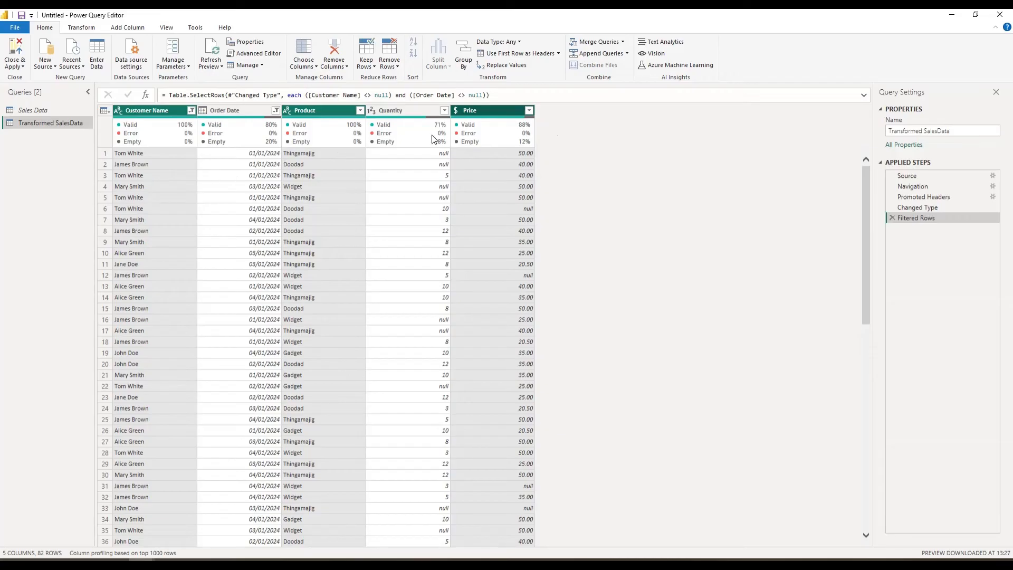
Remove duplicate rows based on all columns from Customer Name to Price, and check the resulting Customer Name profile
left_click(139, 111)
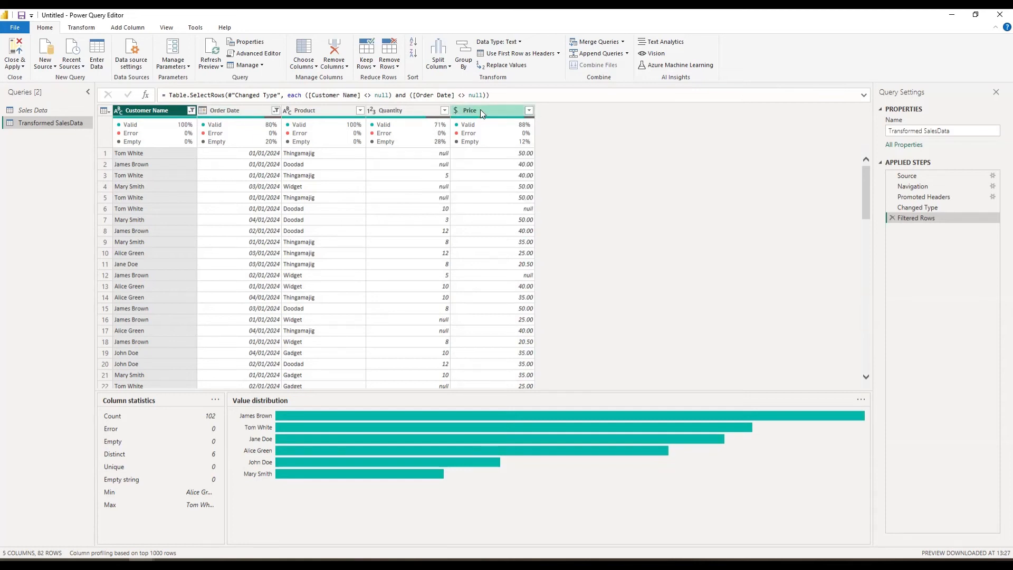
left_click(480, 111, "shift")
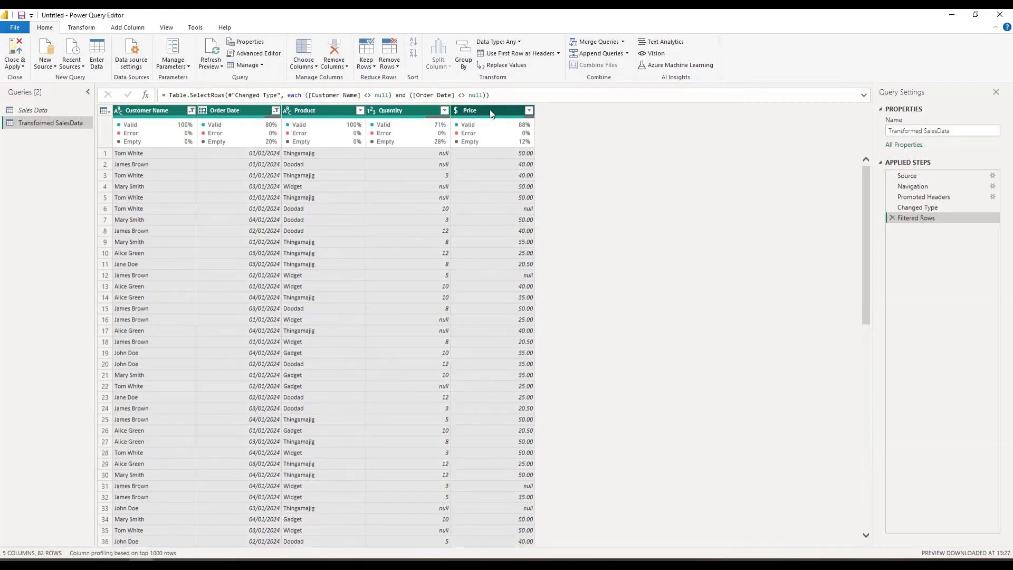
left_click(84, 28)
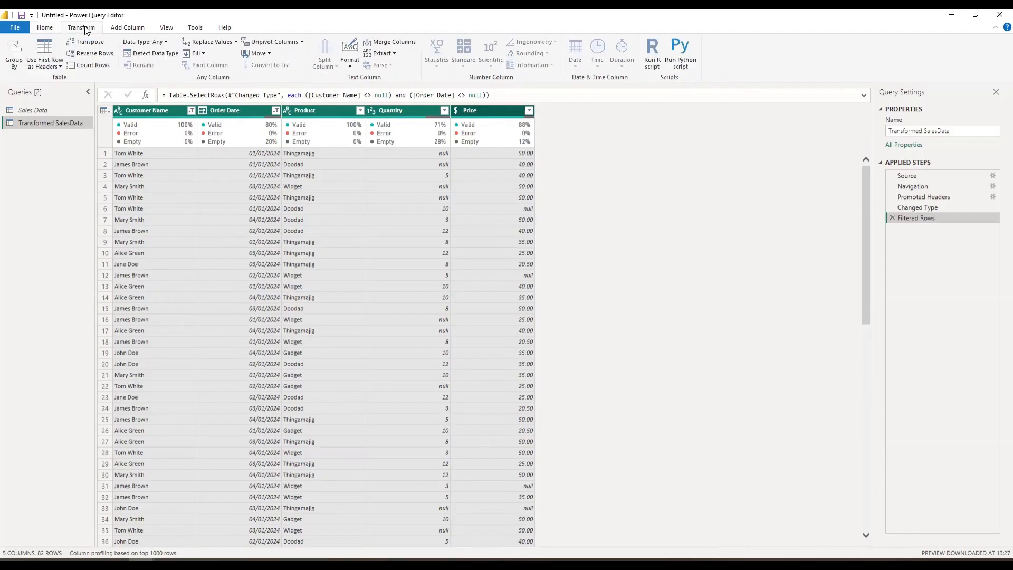
left_click(47, 28)
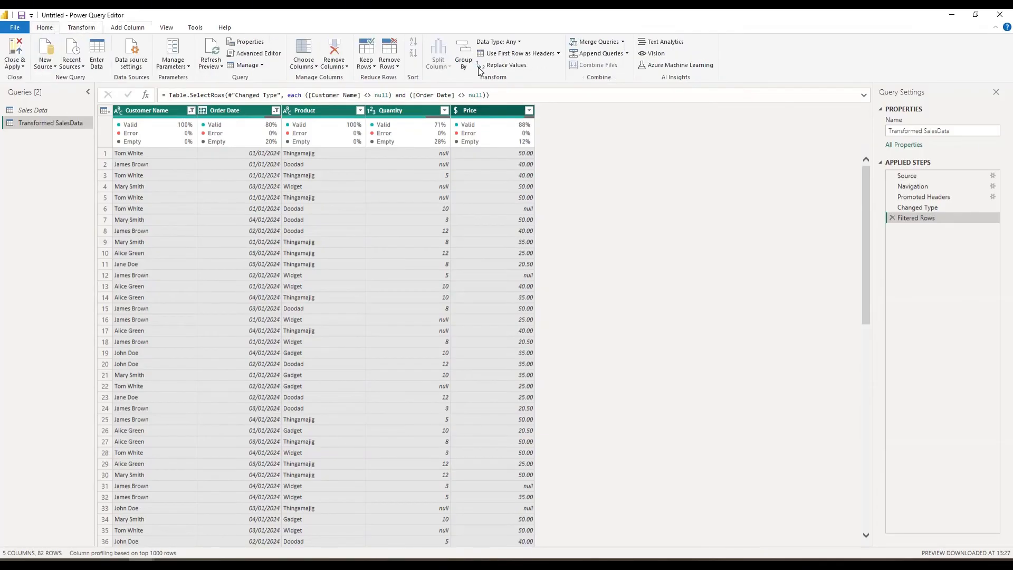
right_click(480, 112)
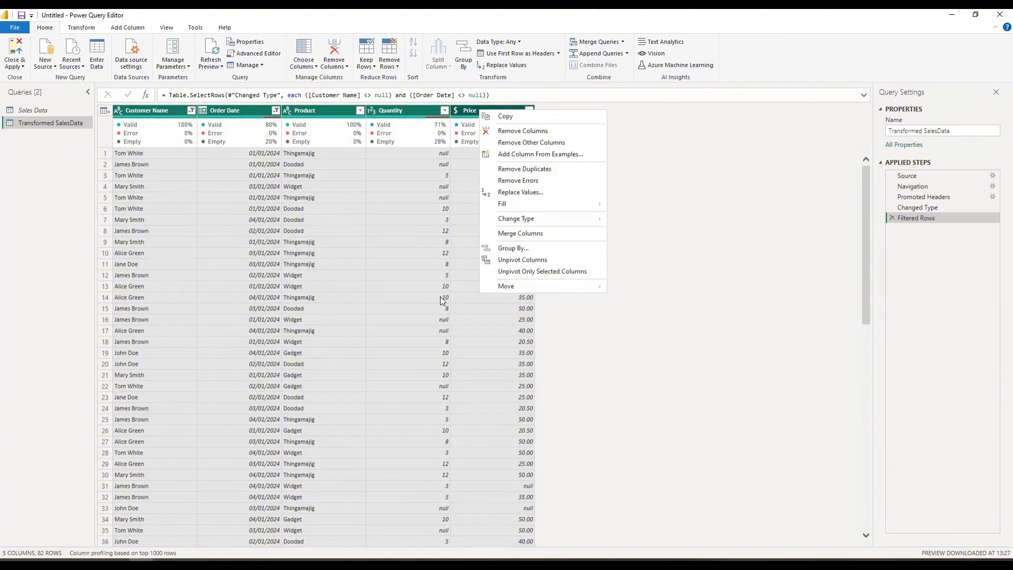
left_click(521, 170)
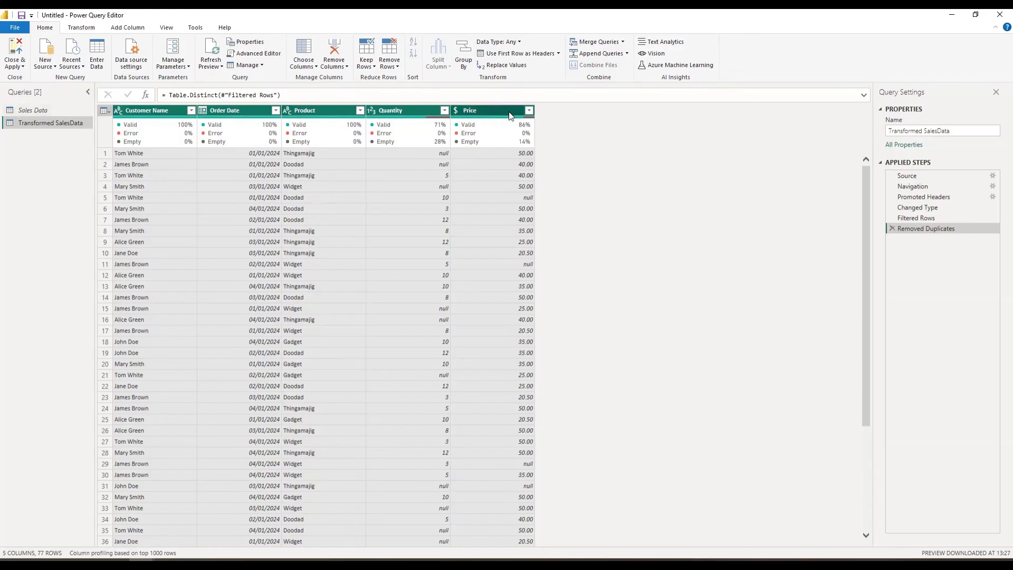
mouse_move(149, 127)
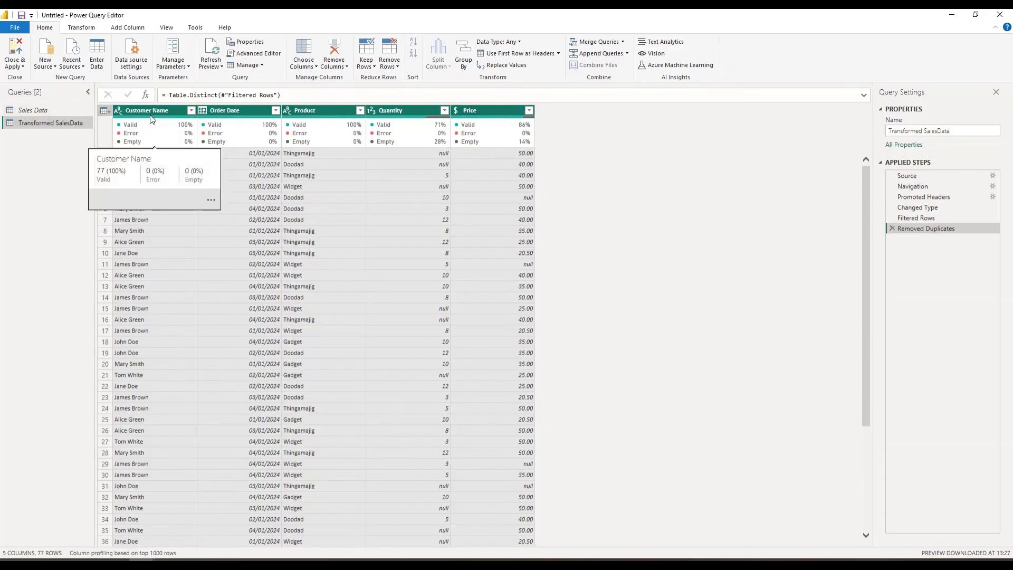
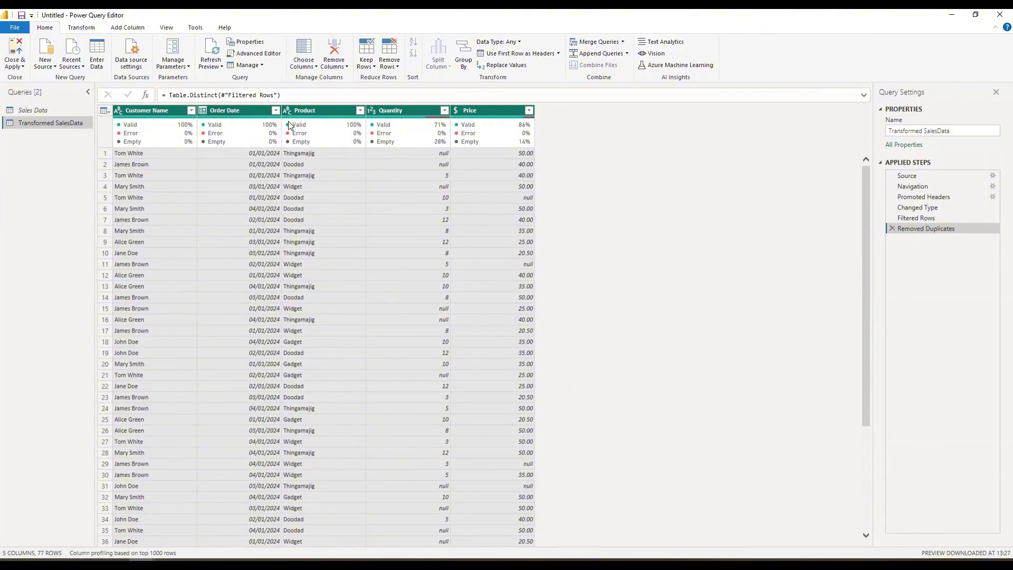
mouse_move(247, 123)
left_click(158, 109)
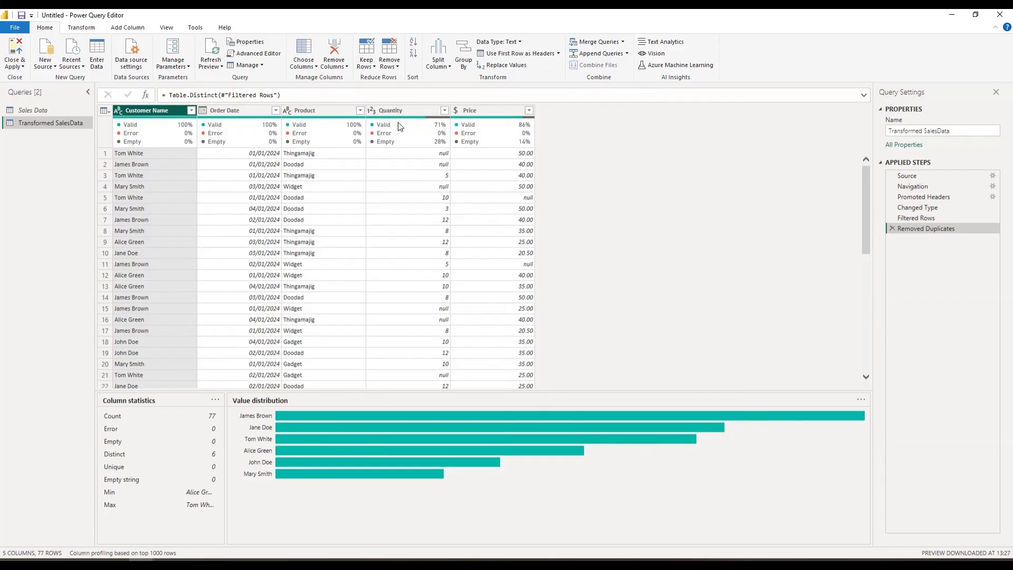
Check the Quantity column's quality figures and filter out its null rows
mouse_move(402, 125)
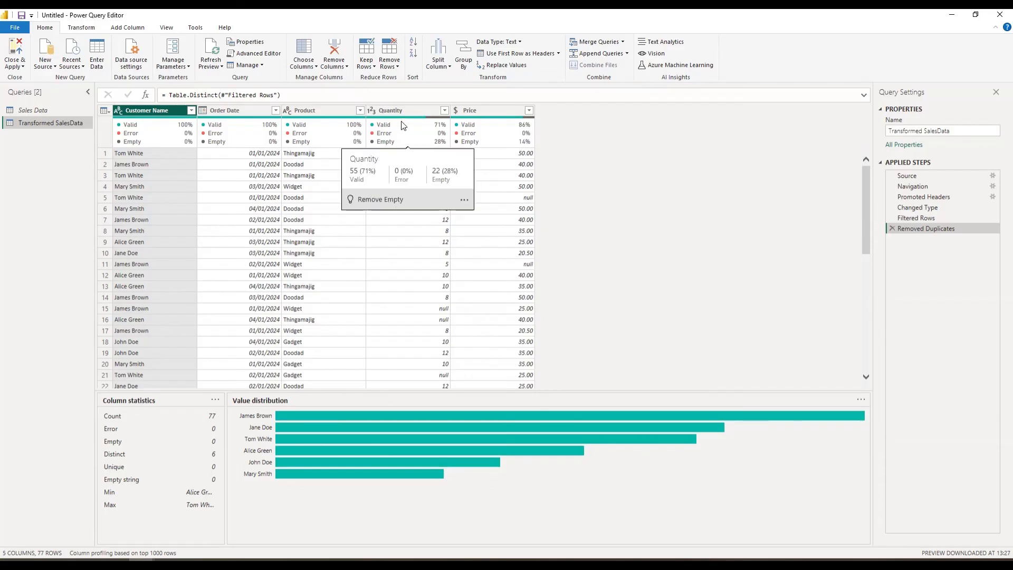
left_click(406, 112)
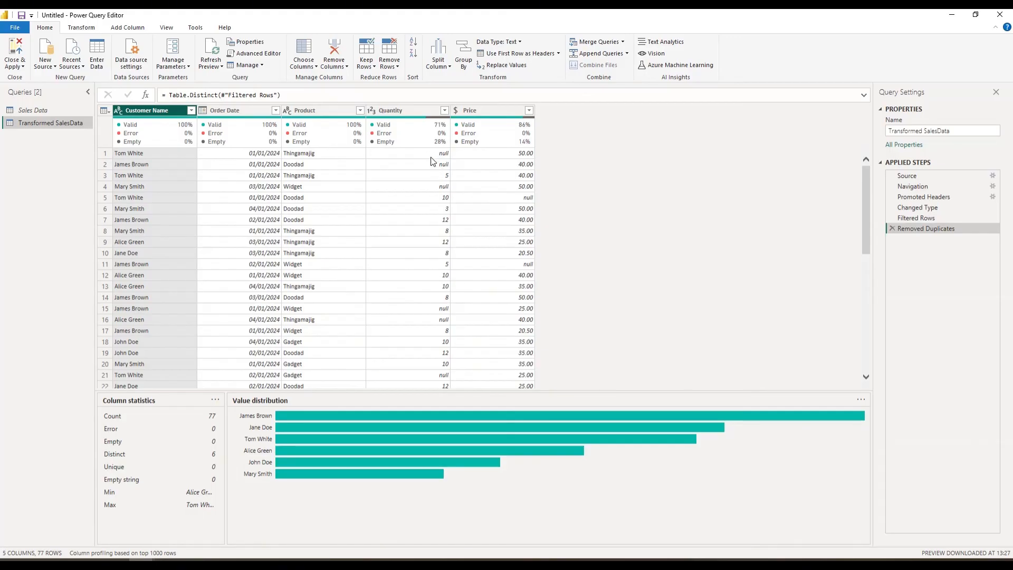
mouse_move(442, 127)
mouse_move(437, 145)
left_click(445, 112)
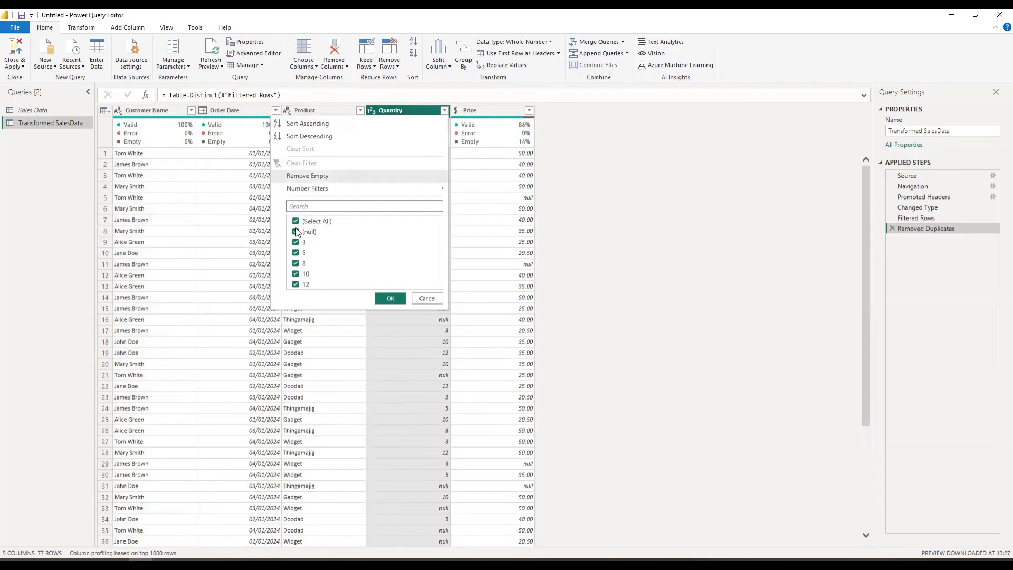
left_click(296, 232)
left_click(384, 297)
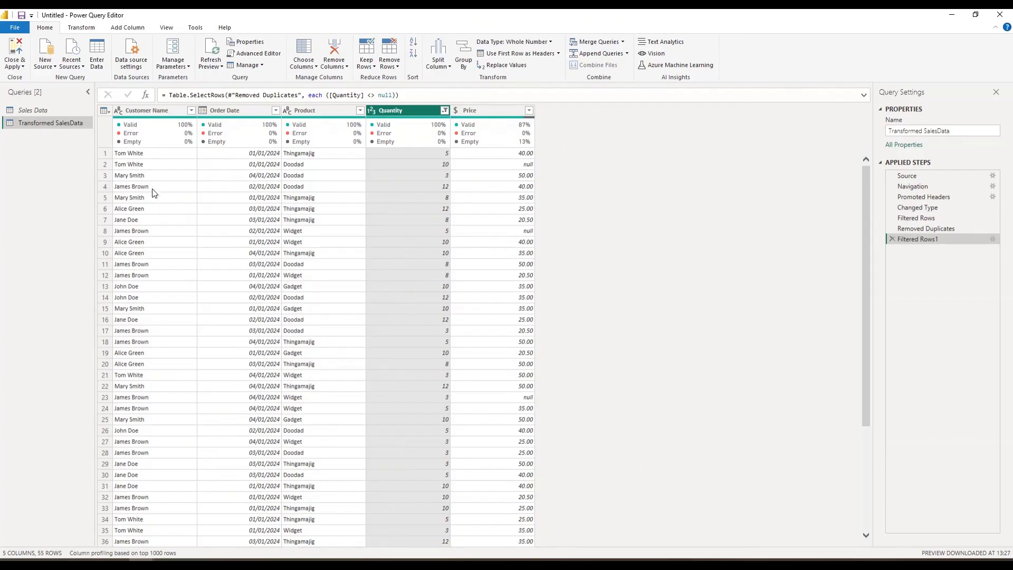
Filter the null rows out of the Price column
mouse_move(264, 142)
left_click(529, 111)
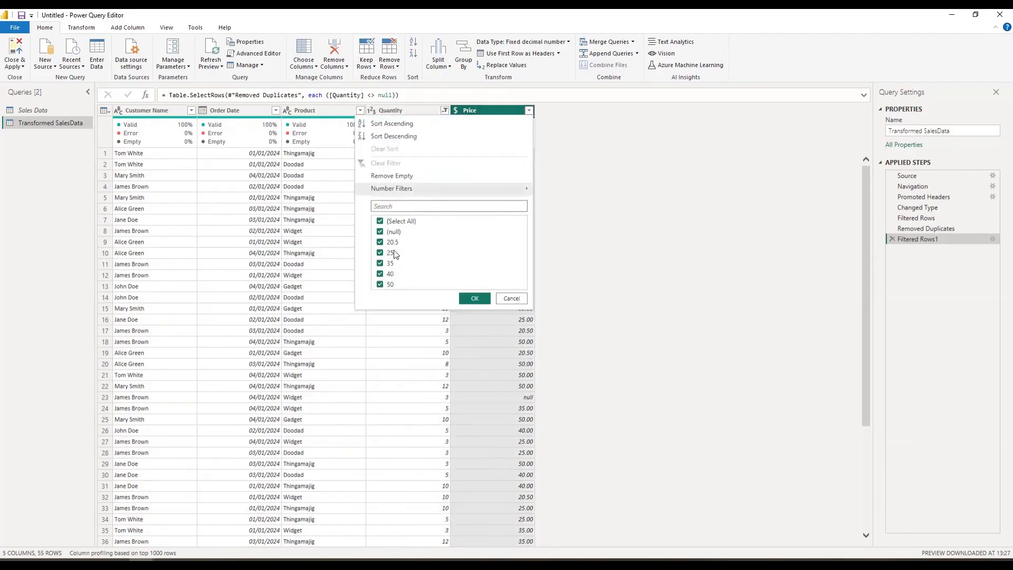
left_click(381, 232)
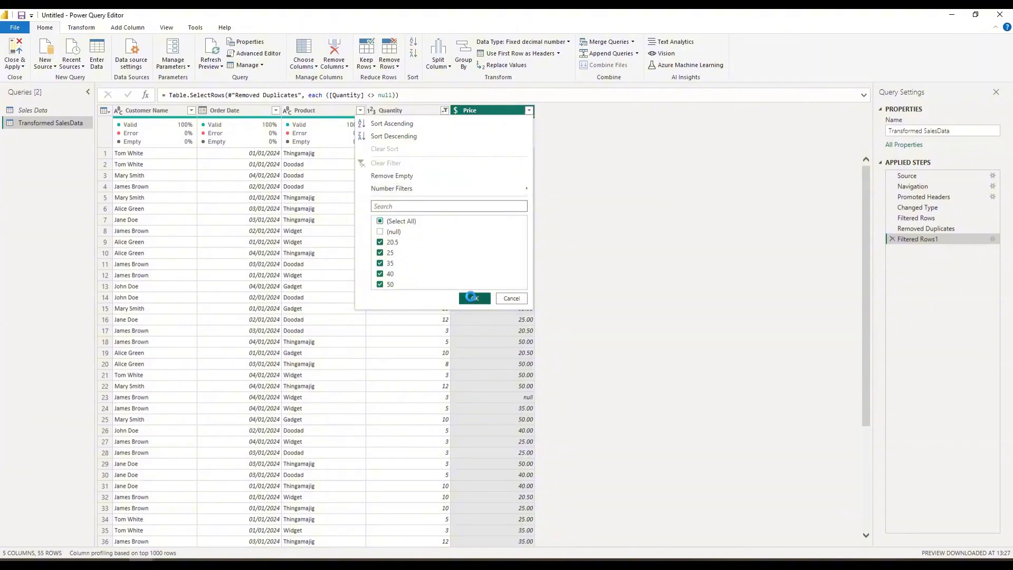
left_click(470, 298)
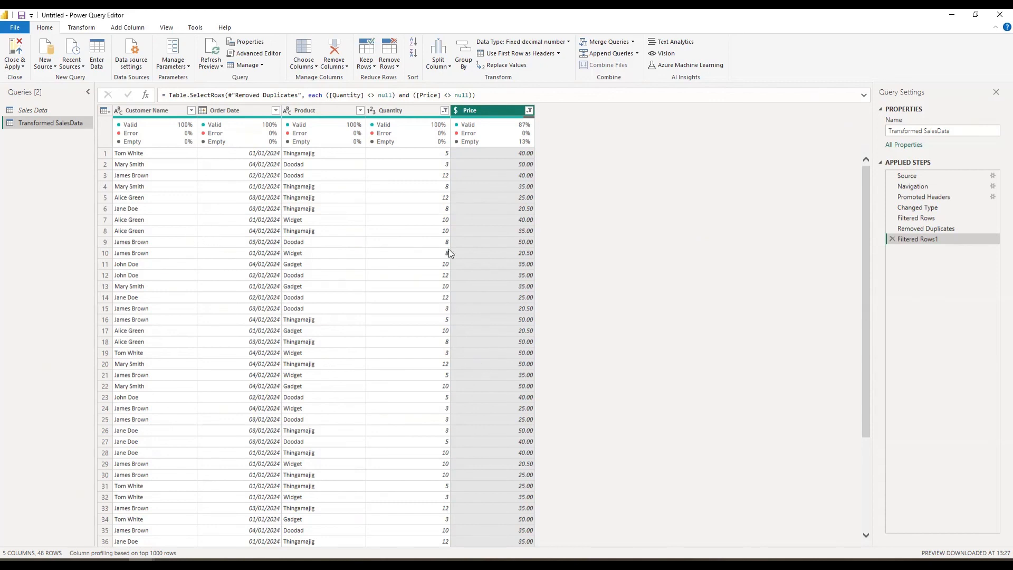
Look through the remaining rows and check the Customer Name filter's values without changing them
scroll(322, 306, "down", 4)
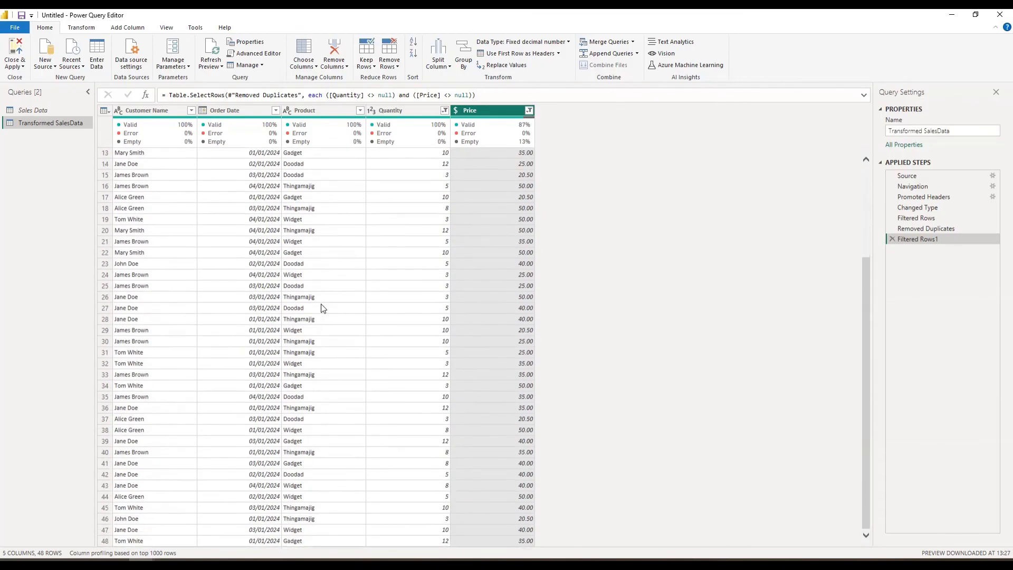
scroll(324, 308, "up", 4)
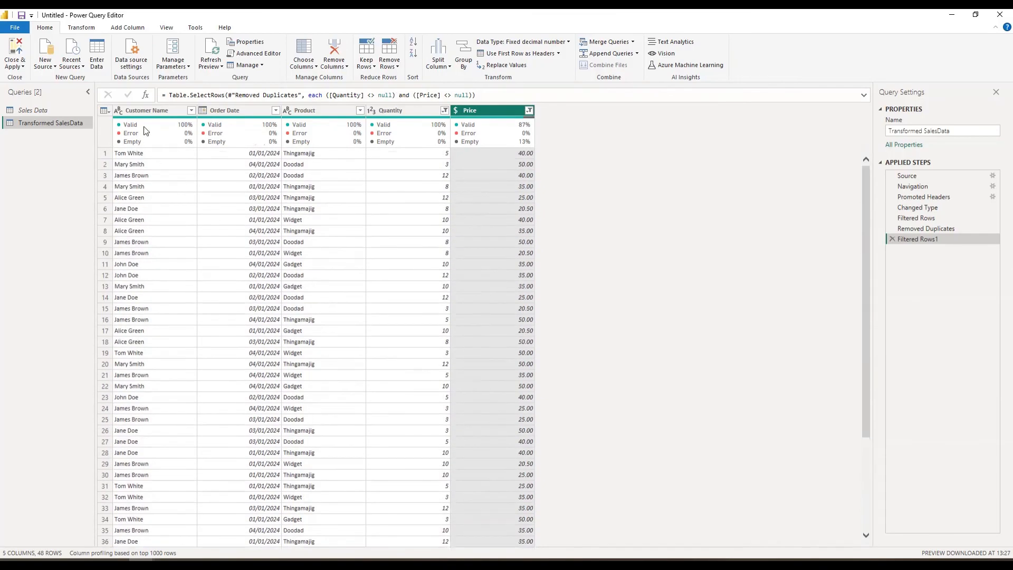
left_click(191, 110)
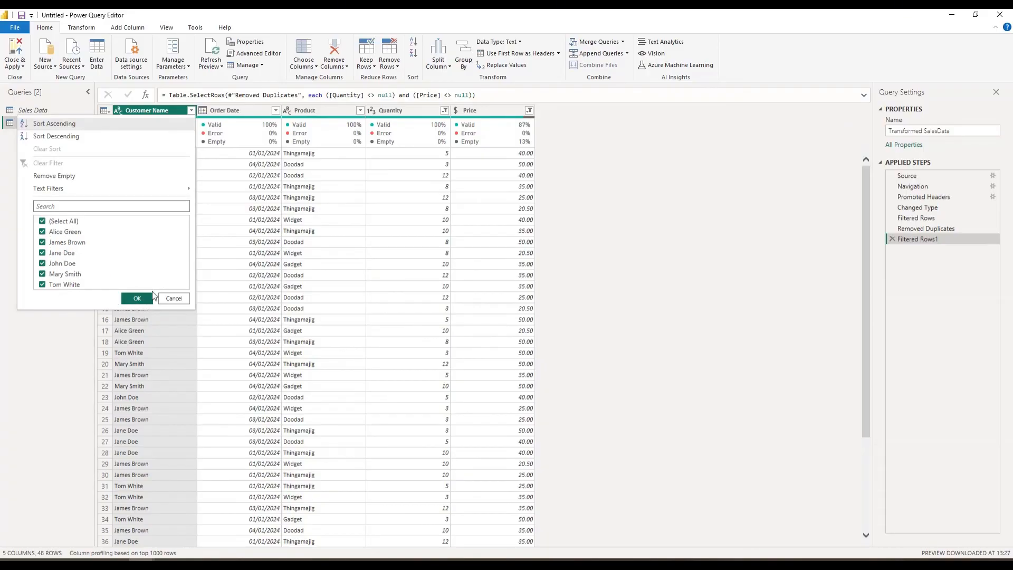
left_click(174, 298)
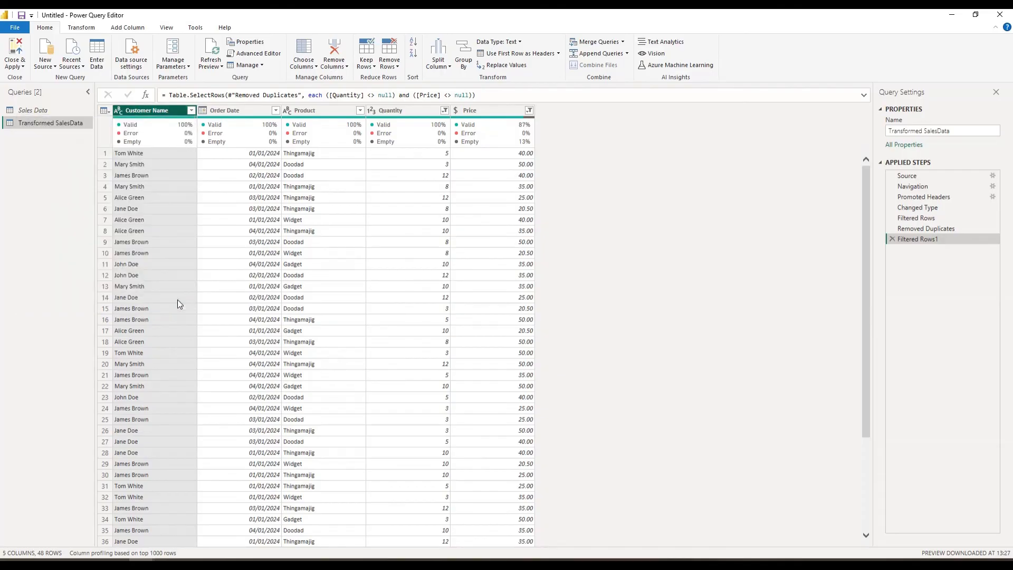